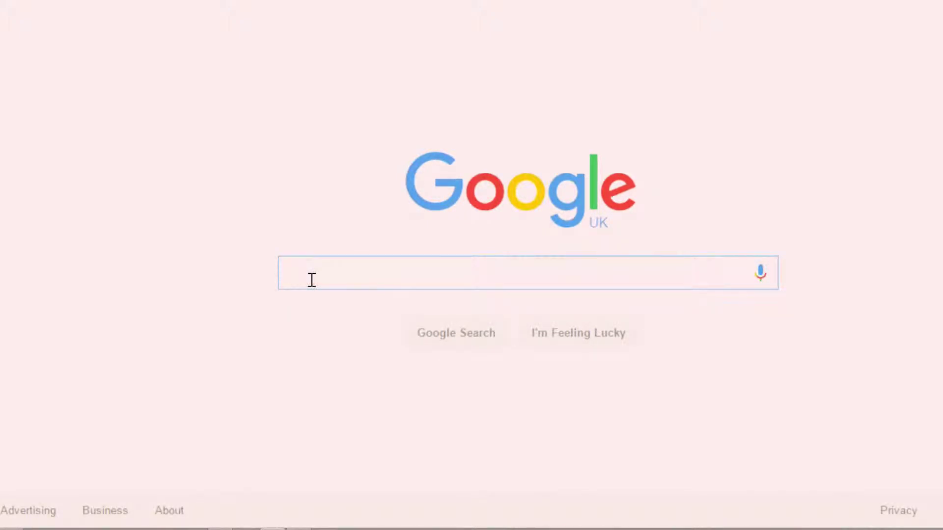
# Search Google for 'pesuniverse' and open the PES Universe website.
pyautogui.write('pesuni')
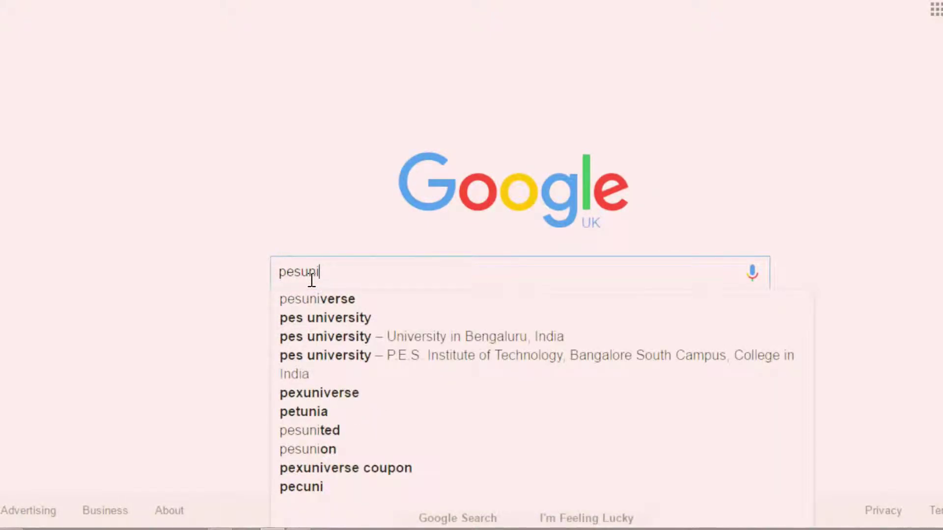
pyautogui.click(342, 301)
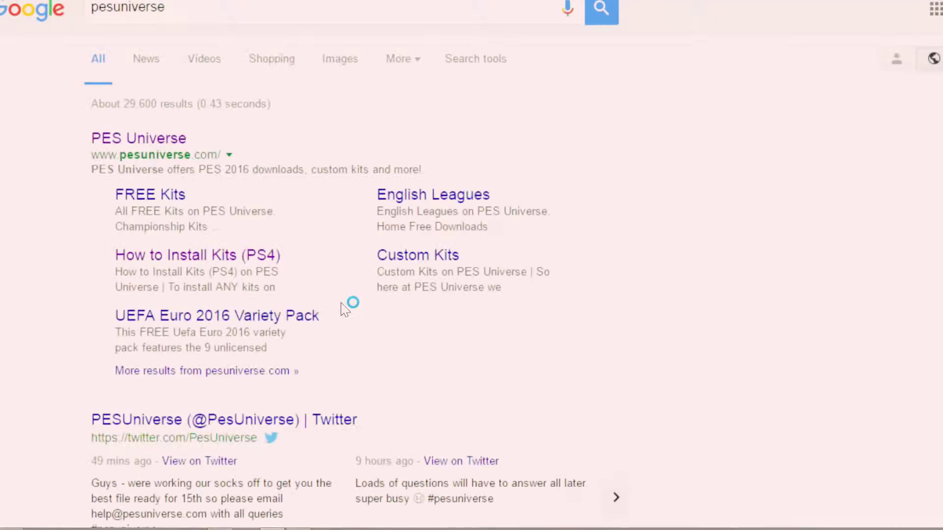
pyautogui.click(141, 142)
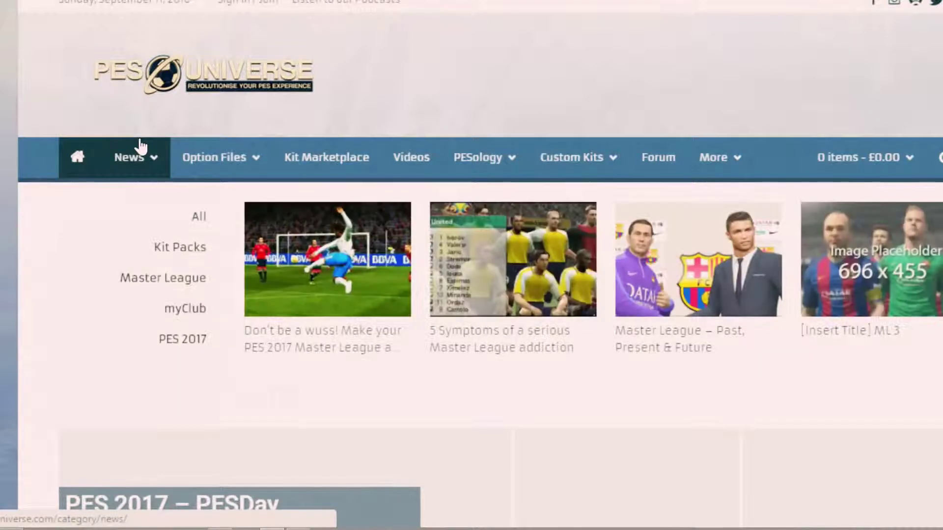
# Go to Option Files > PS4 Option Files and scroll to the English Premier League download.
pyautogui.moveTo(240, 161)
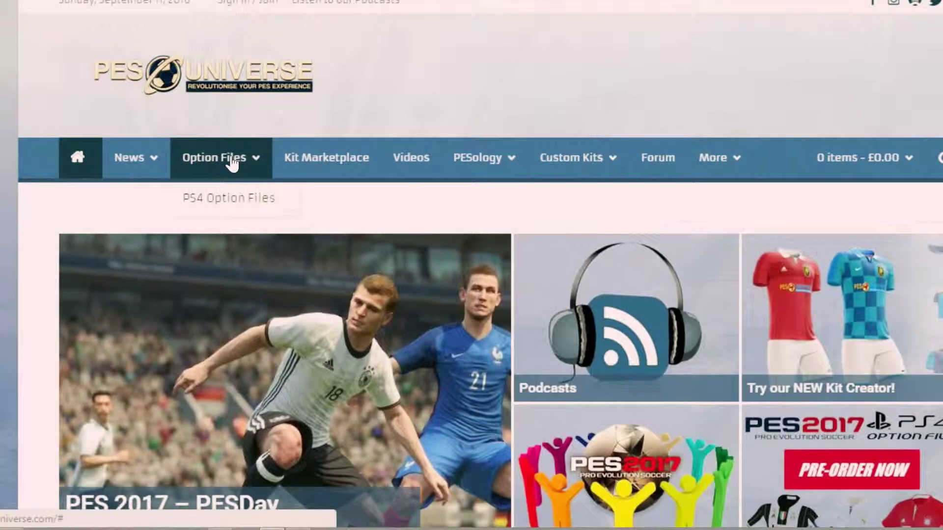
pyautogui.click(229, 199)
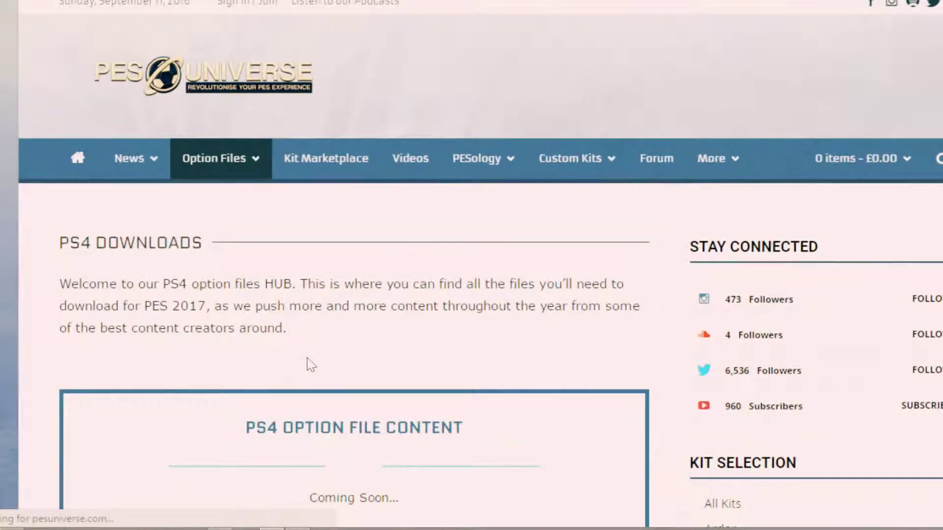
pyautogui.scroll(-5, 307, 359)
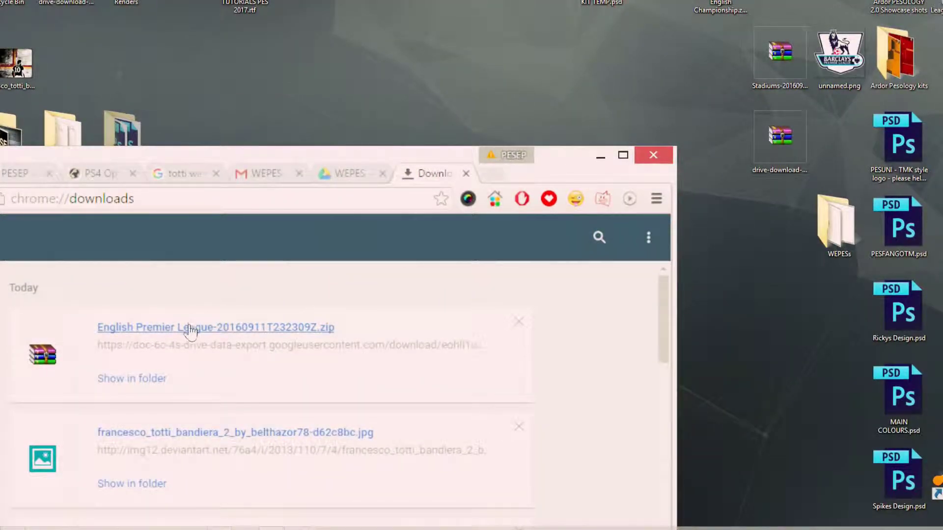
# Put the English Premier League zip on the desktop and create a folder named WEPES beside it.
pyautogui.moveTo(190, 332); pyautogui.dragTo(482, 123)
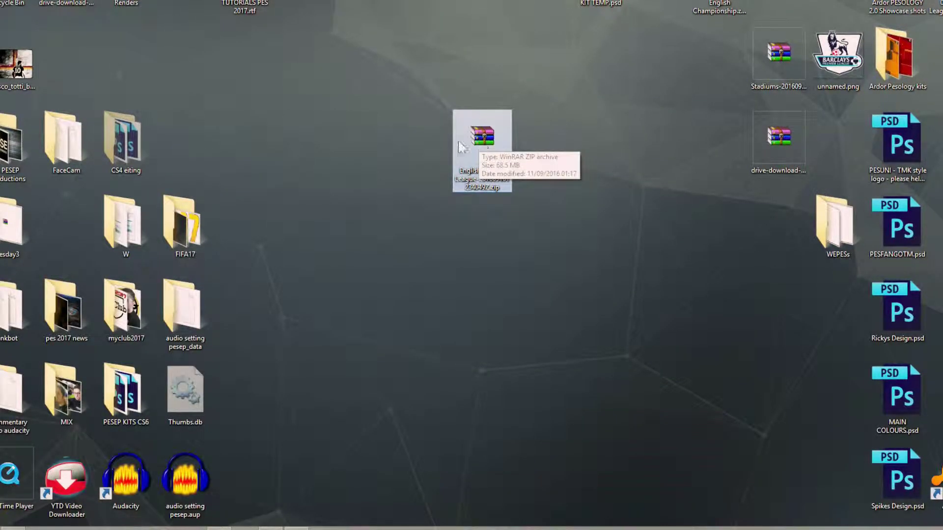
pyautogui.rightClick(485, 253)
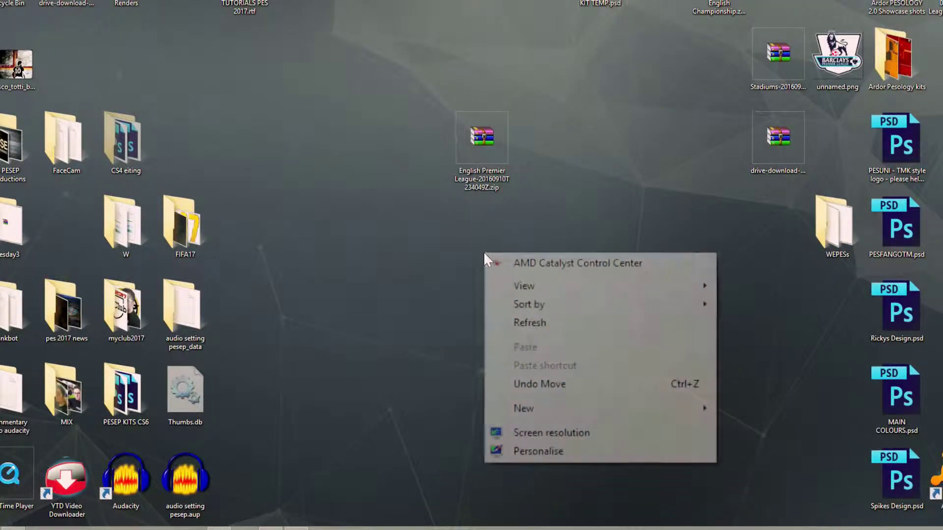
pyautogui.moveTo(597, 413)
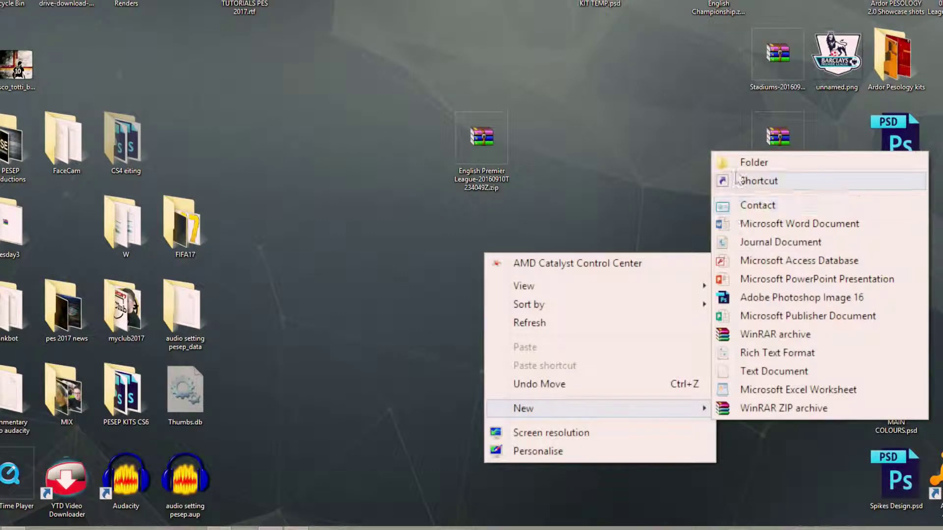
pyautogui.click(747, 162)
pyautogui.press('capslock')
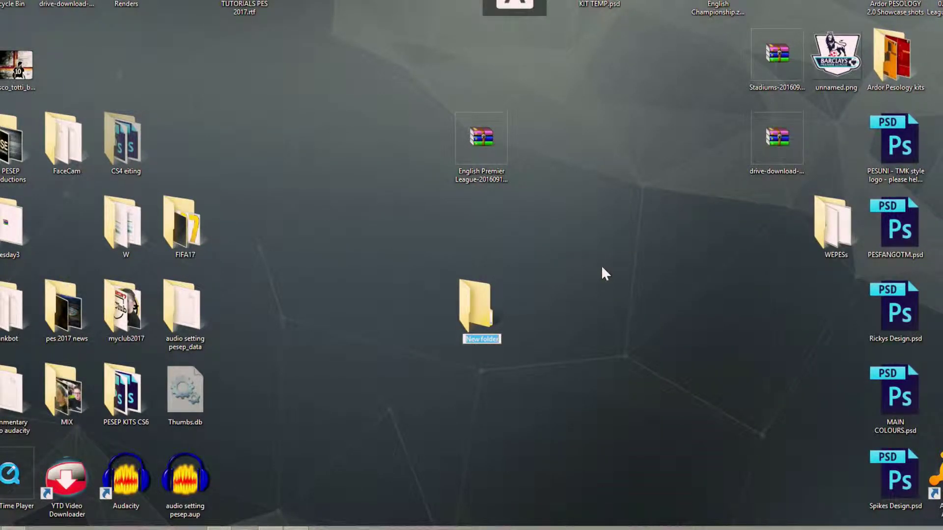
pyautogui.write('WEPES')
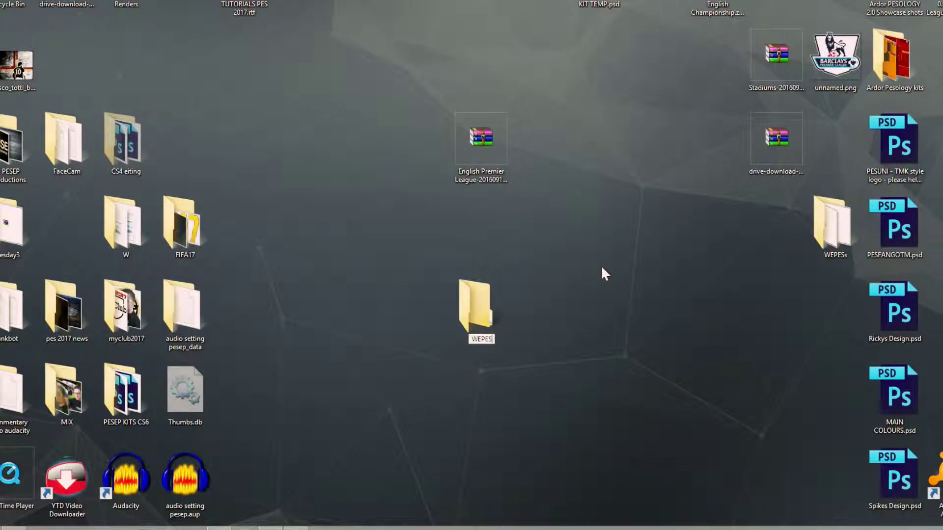
pyautogui.press('Return')
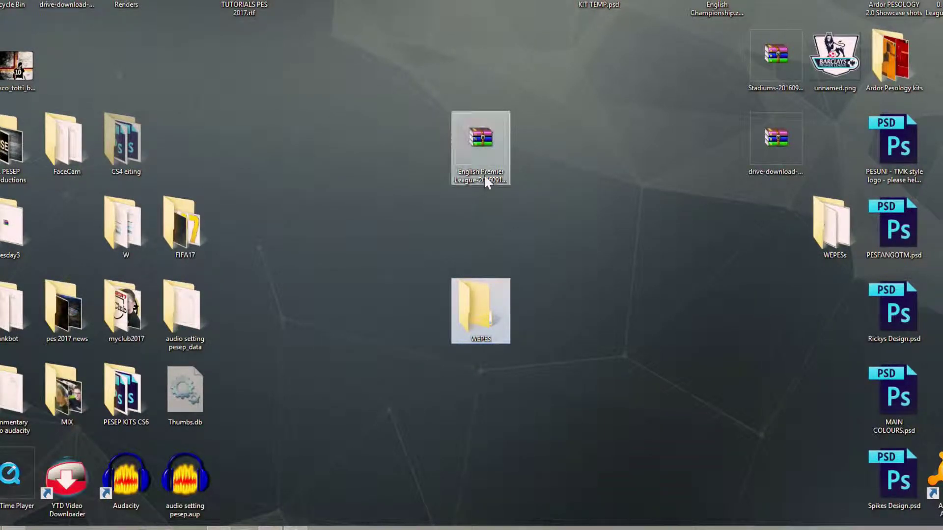
# Use WinRAR's Extract files... with the desktop WEPES folder as the destination.
pyautogui.rightClick(480, 141)
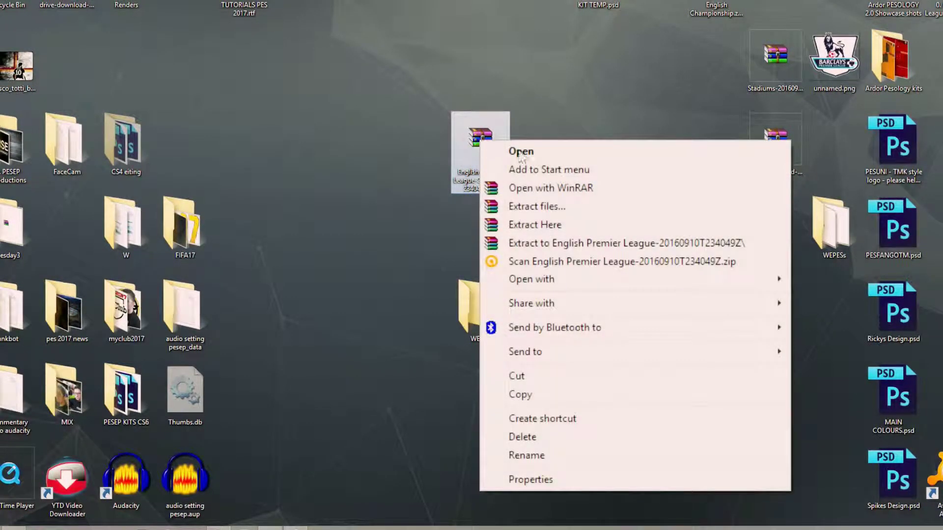
pyautogui.click(615, 209)
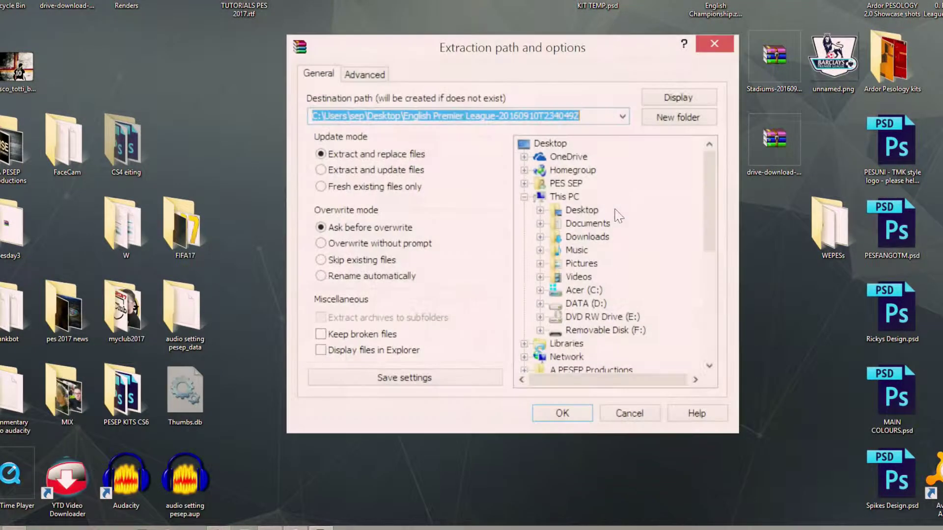
pyautogui.click(591, 242)
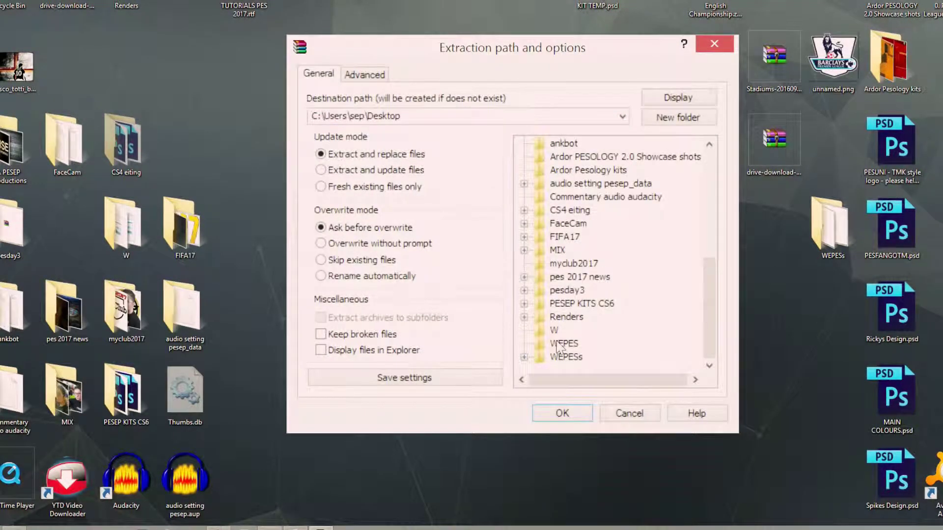
pyautogui.click(560, 344)
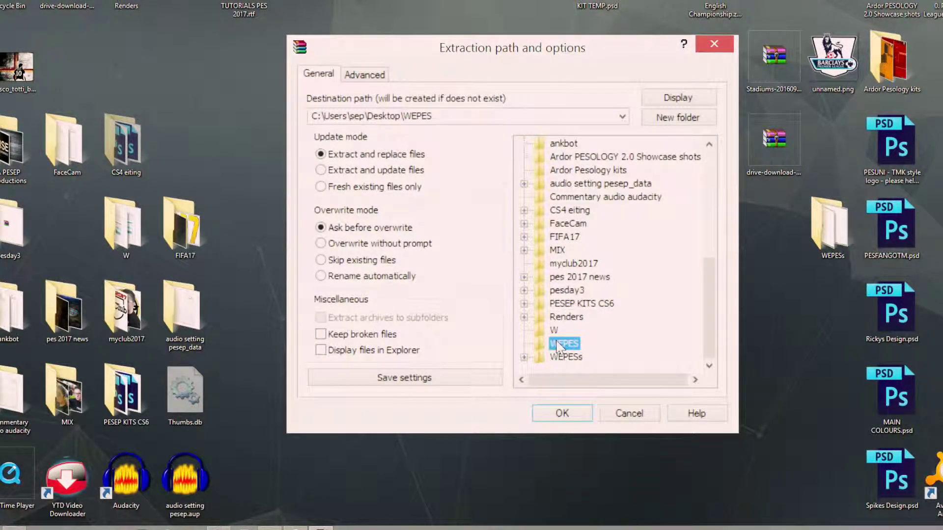
pyautogui.click(561, 414)
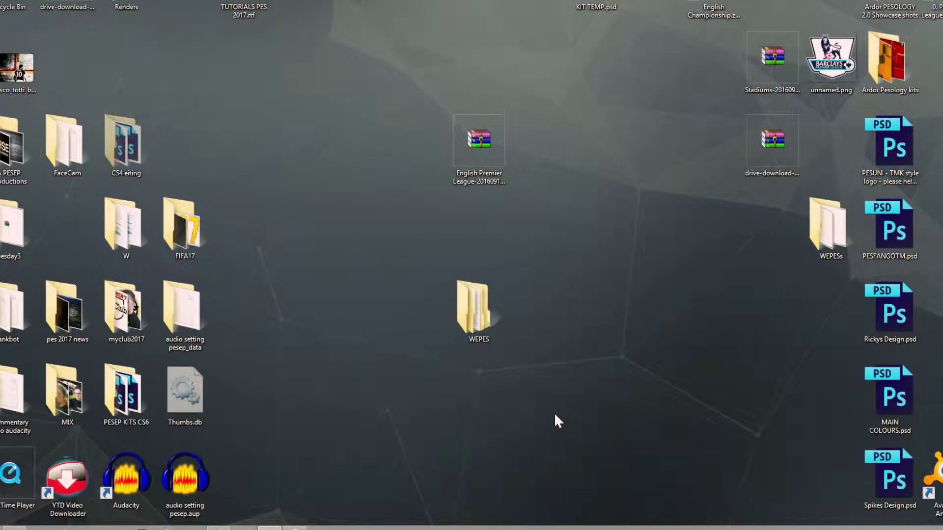
# Open the desktop WEPES folder to check the extracted files.
pyautogui.click(486, 323)
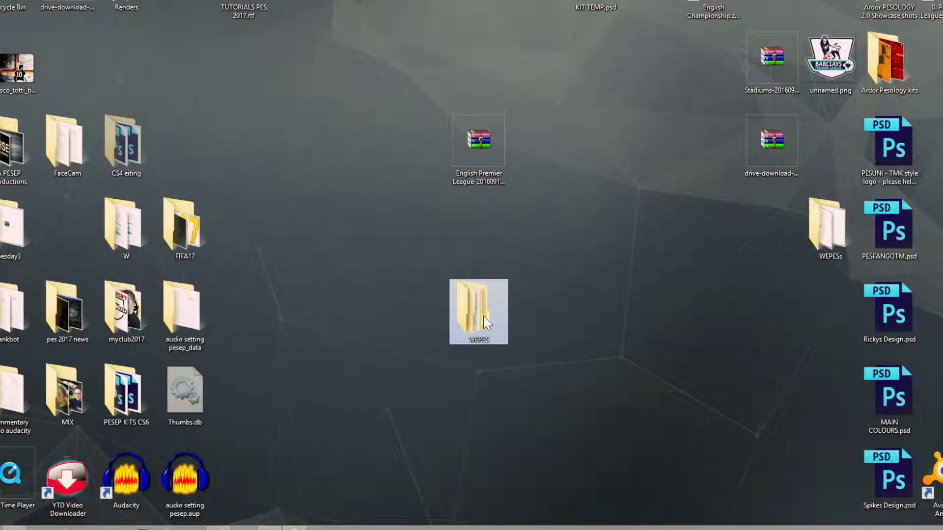
pyautogui.doubleClick(486, 323)
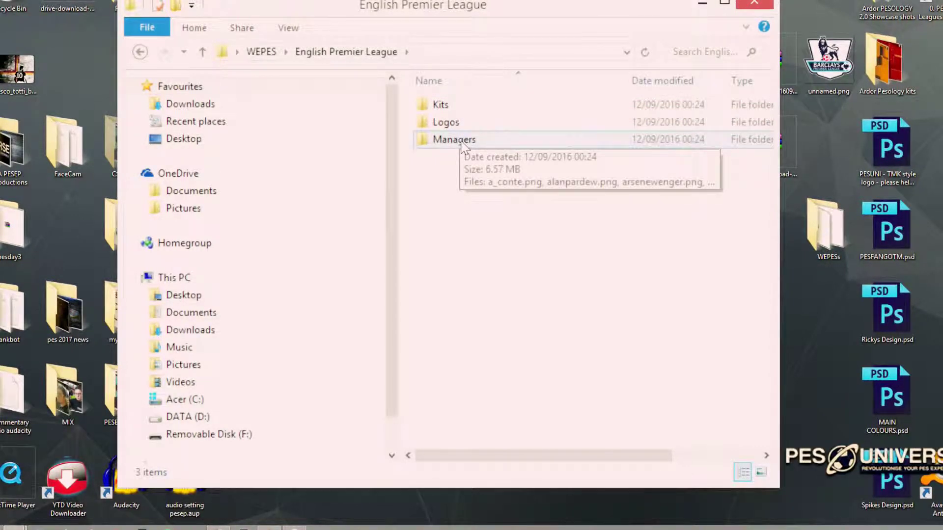
pyautogui.click(140, 53)
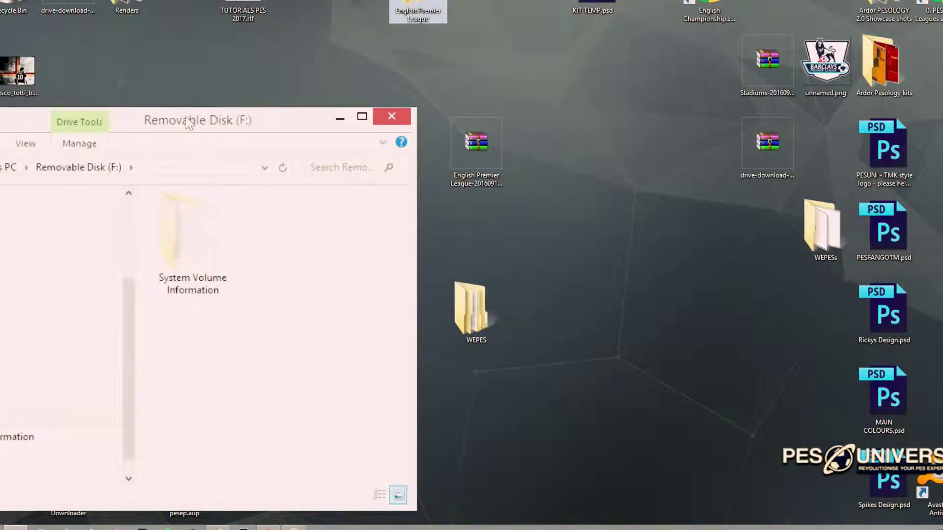
# Copy the WEPES folder onto Removable Disk (F:) and return to the drive's root.
pyautogui.moveTo(470, 312); pyautogui.dragTo(280, 356)
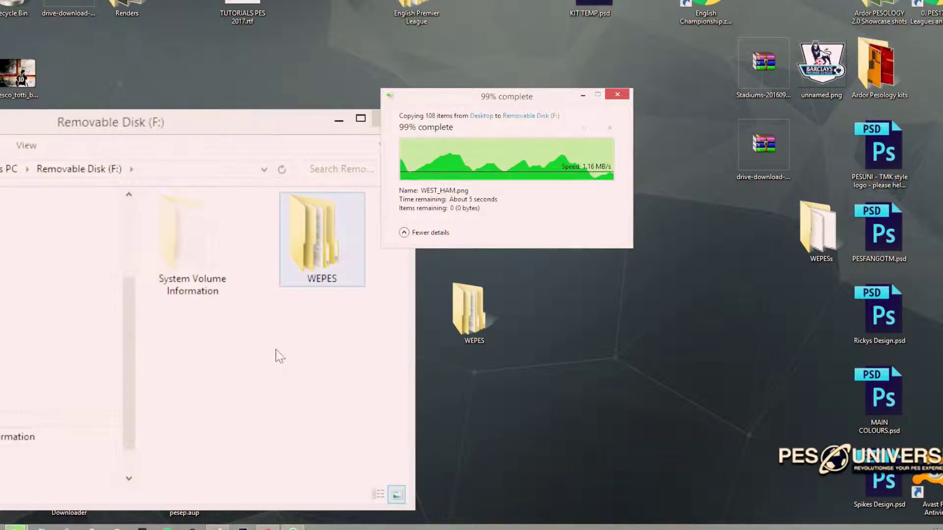
pyautogui.moveTo(241, 113); pyautogui.dragTo(469, 53)
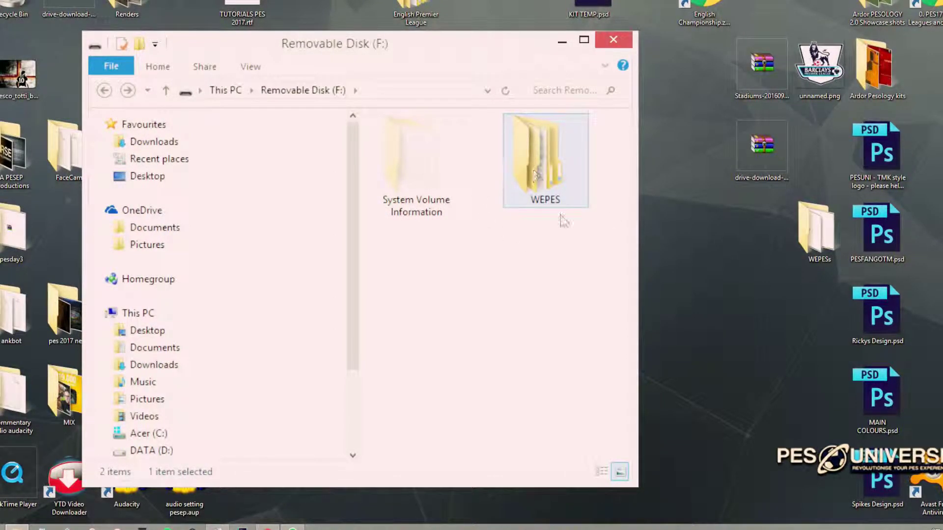
pyautogui.moveTo(543, 176)
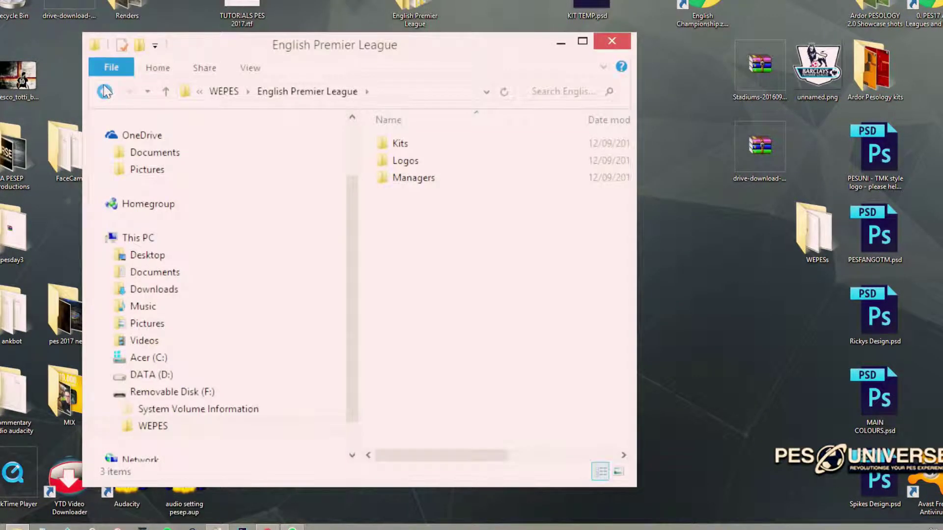
pyautogui.click(104, 91)
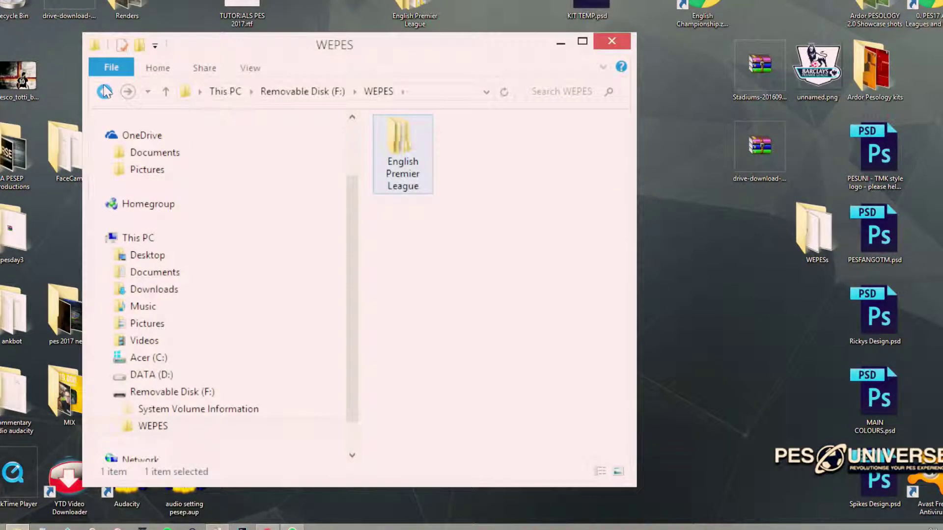
pyautogui.click(103, 91)
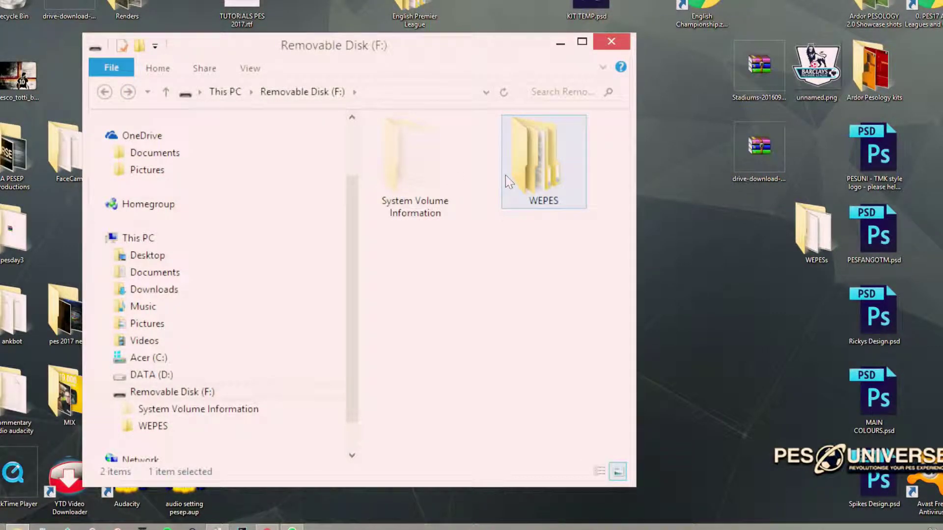
pyautogui.moveTo(507, 179)
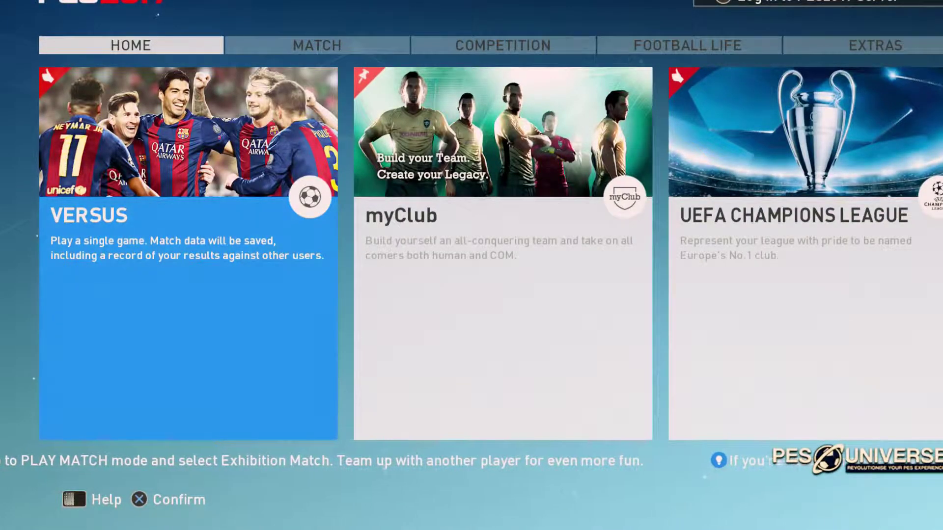
# Go to EXTRAS > EDIT and answer Yes to create the Edit Data.
pyautogui.press('e')
pyautogui.press('e')
pyautogui.press('e')
pyautogui.press('e')
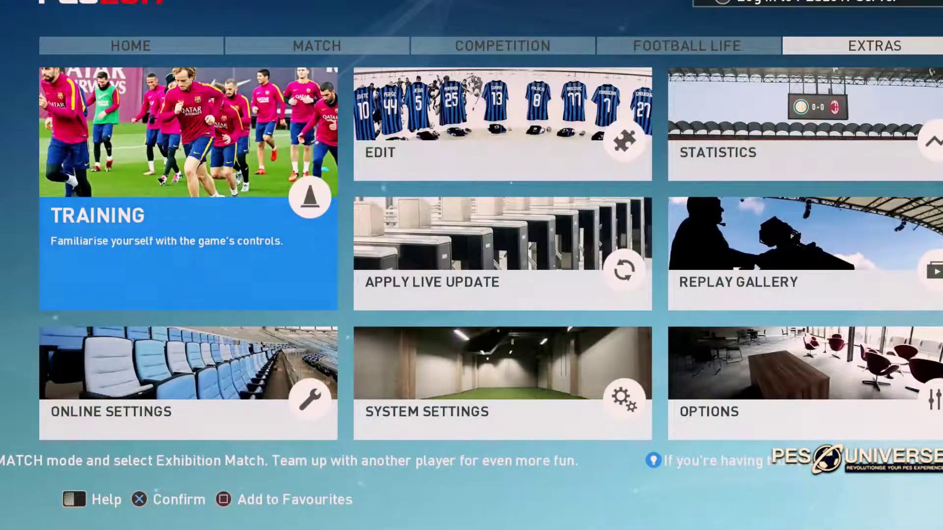
pyautogui.press('Right')
pyautogui.press('Return')
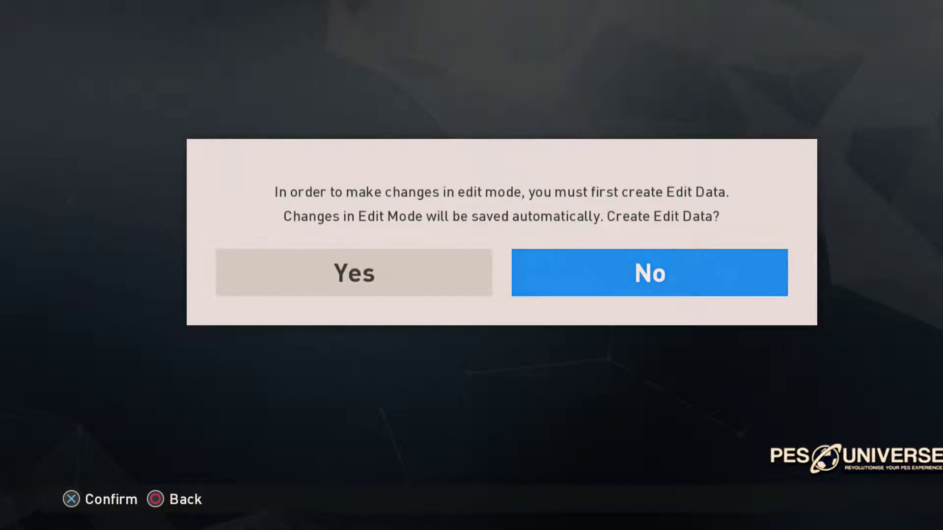
pyautogui.press('Left')
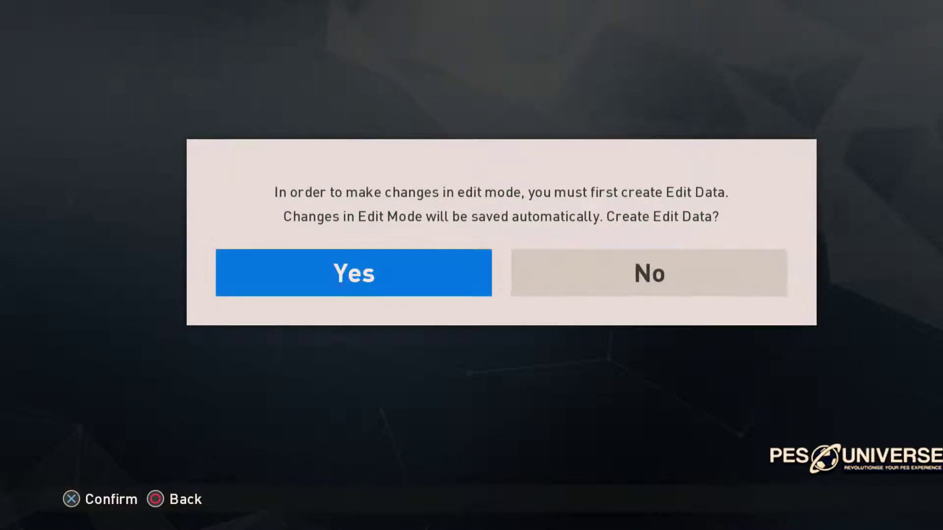
pyautogui.press('Return')
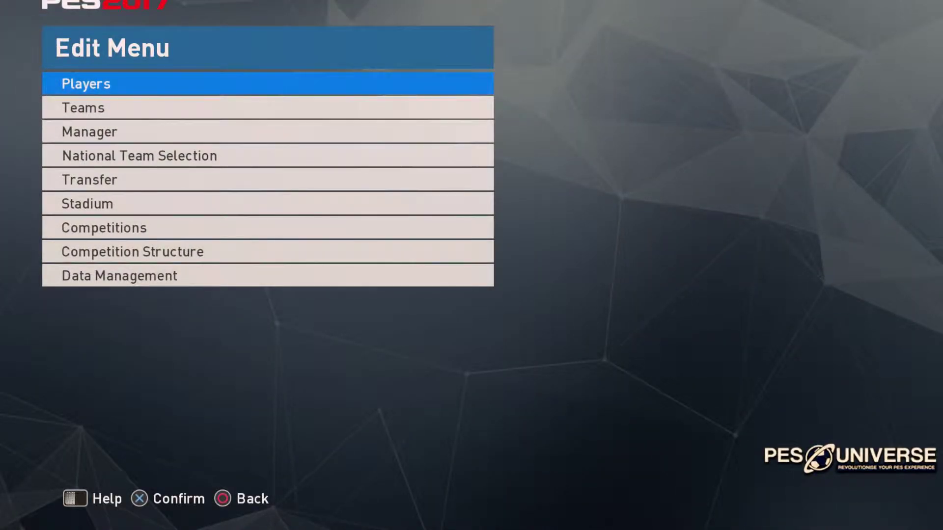
# Open Data Management > Import/Export and accept the import precautions.
pyautogui.press('Down')
pyautogui.press('Down')
pyautogui.press('Down')
pyautogui.press('Down')
pyautogui.press('Down')
pyautogui.press('Down')
pyautogui.press('Down')
pyautogui.press('Down')
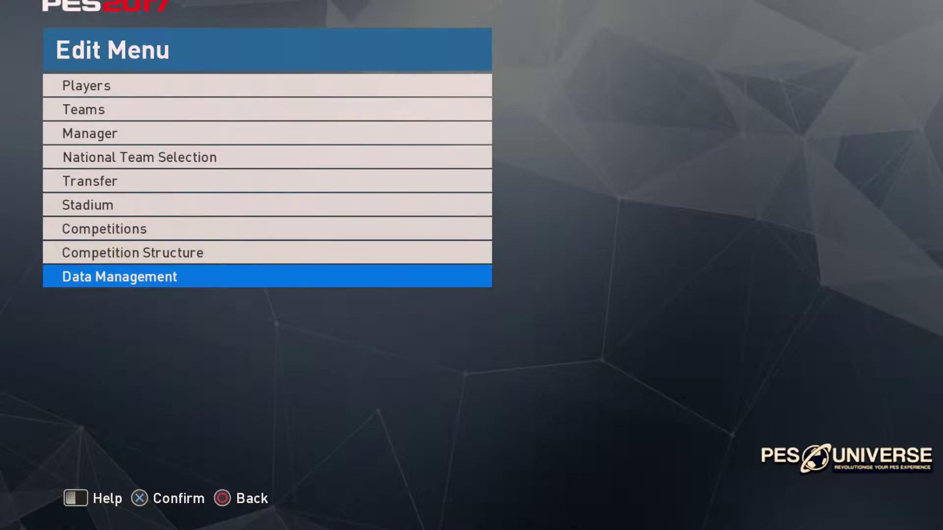
pyautogui.press('Return')
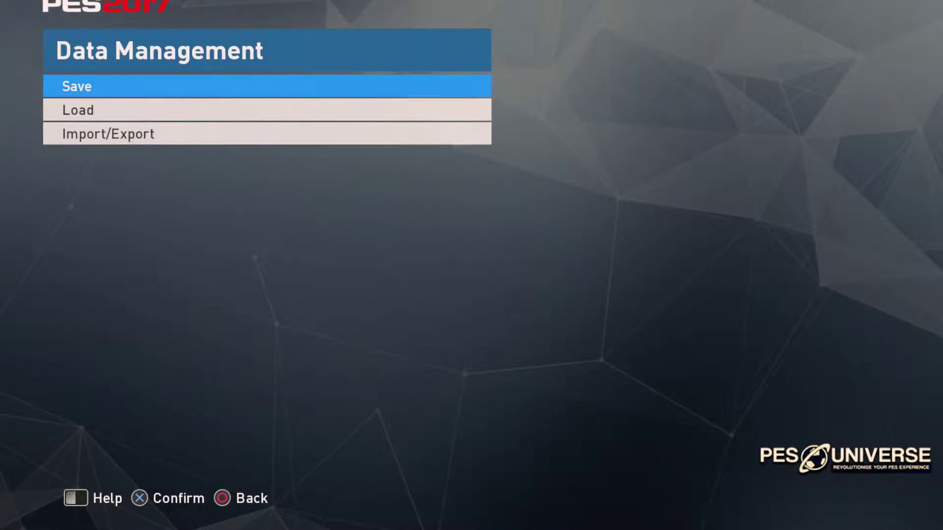
pyautogui.press('Down')
pyautogui.press('Down')
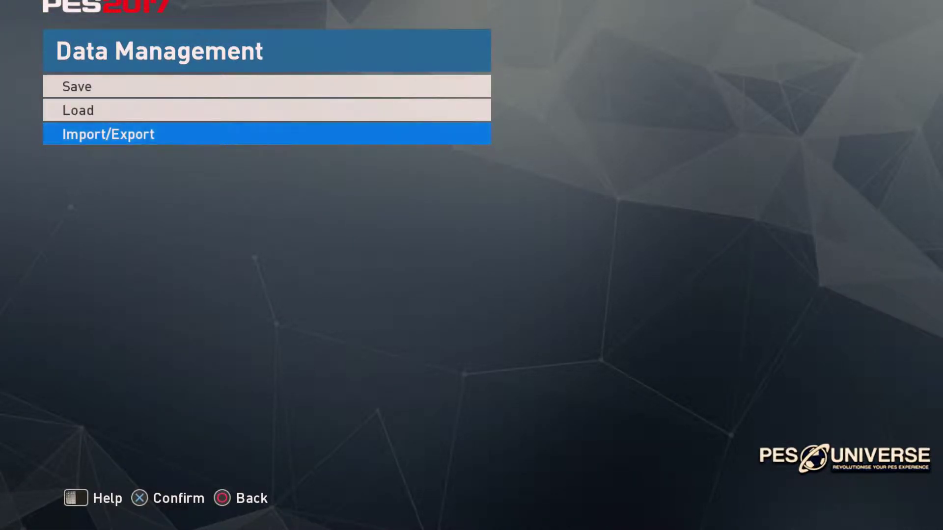
pyautogui.press('Return')
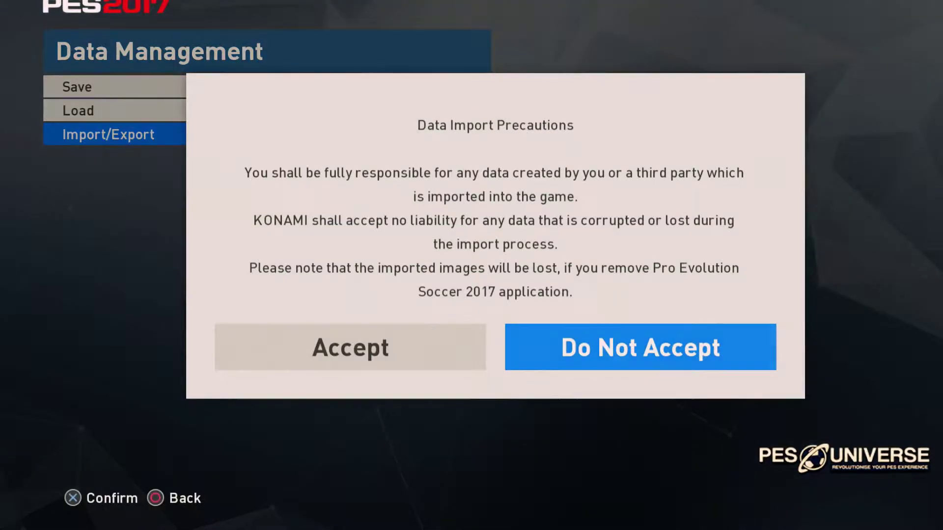
pyautogui.press('Left')
pyautogui.press('Return')
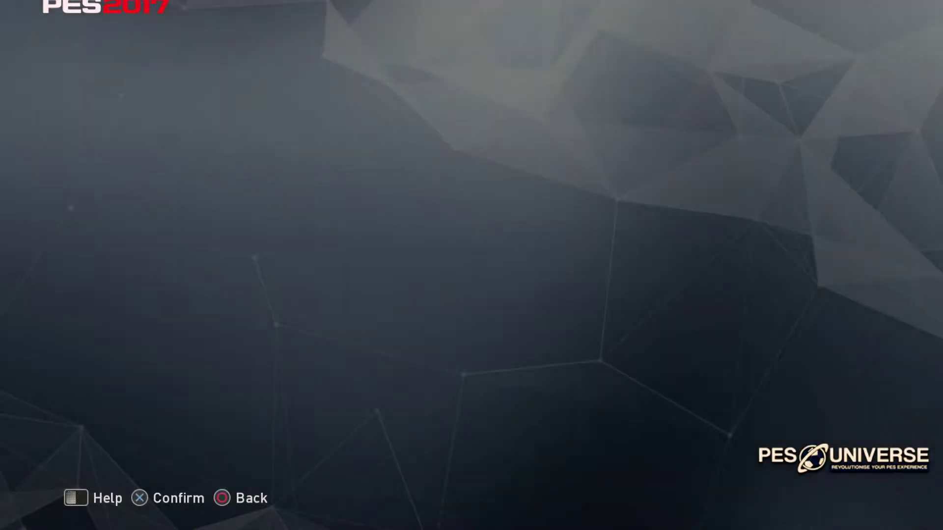
# Choose Import Team and dismiss the USB information notice.
pyautogui.press('Down')
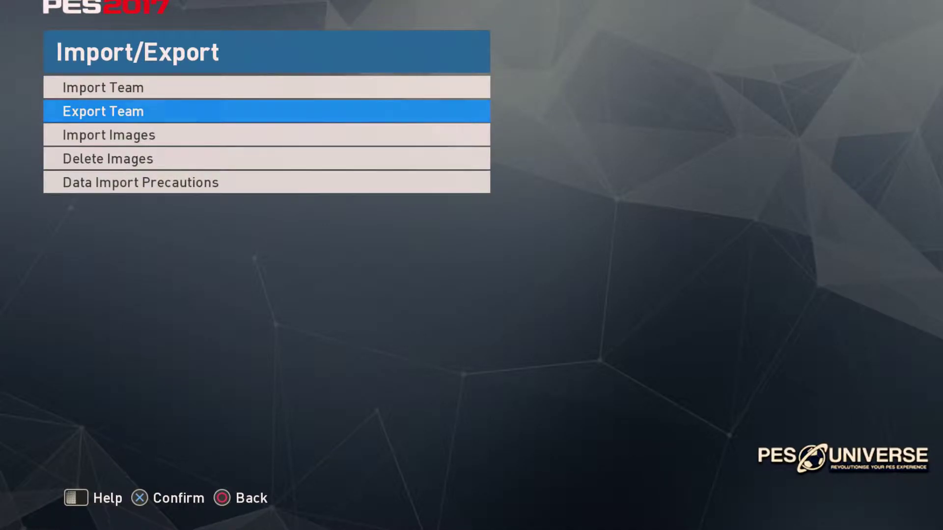
pyautogui.press('Up')
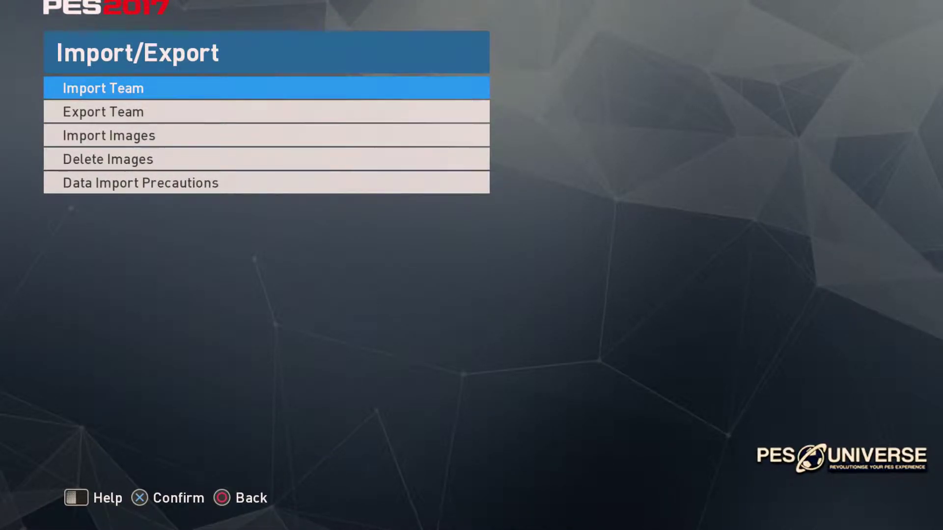
pyautogui.press('Return')
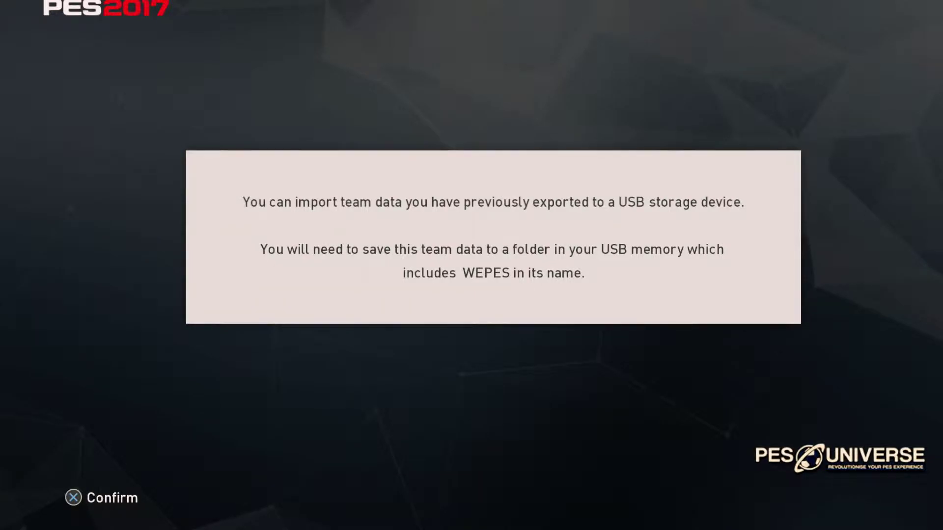
pyautogui.press('Return')
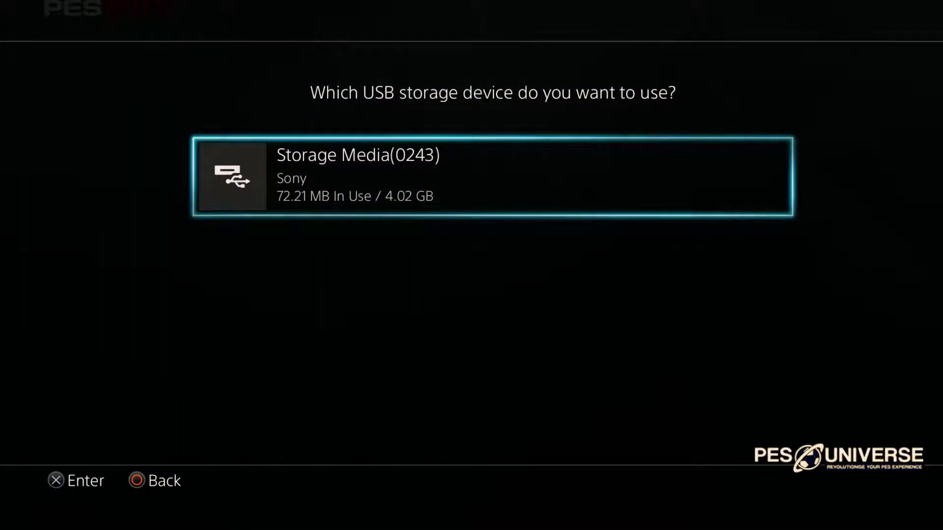
# Pick Storage Media(0243), select all team files, and commence the team import.
pyautogui.press('Return')
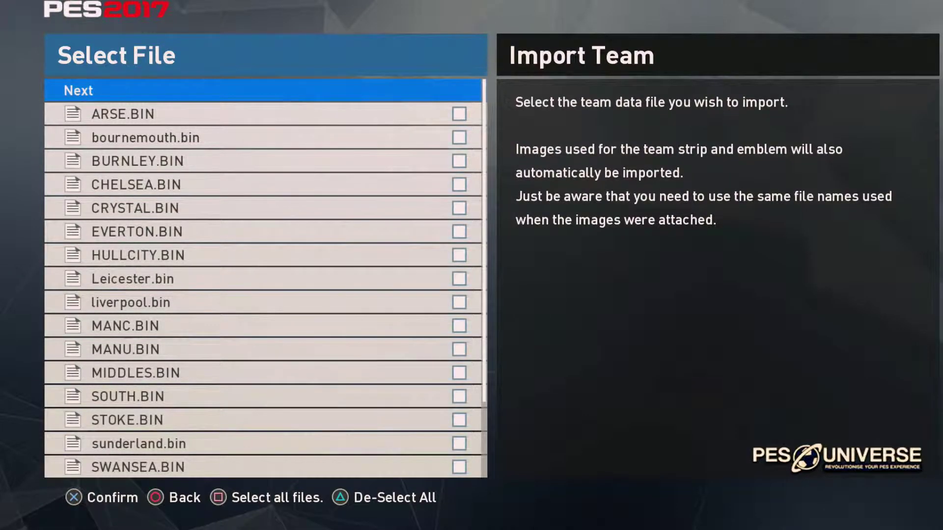
pyautogui.press('d')
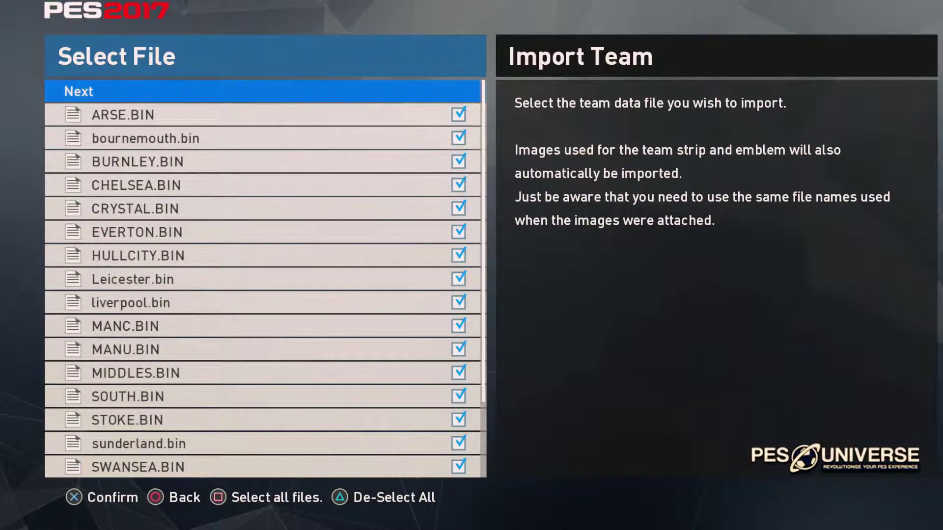
pyautogui.press('Return')
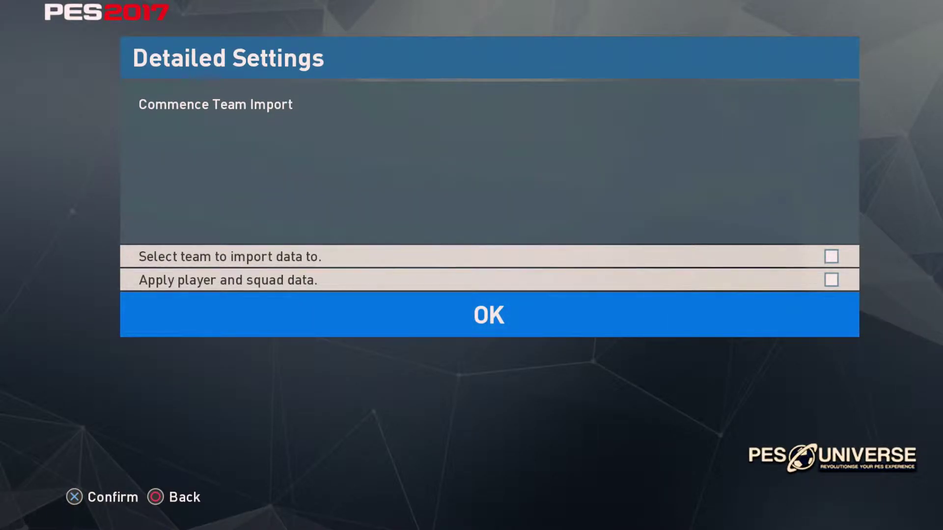
pyautogui.press('Return')
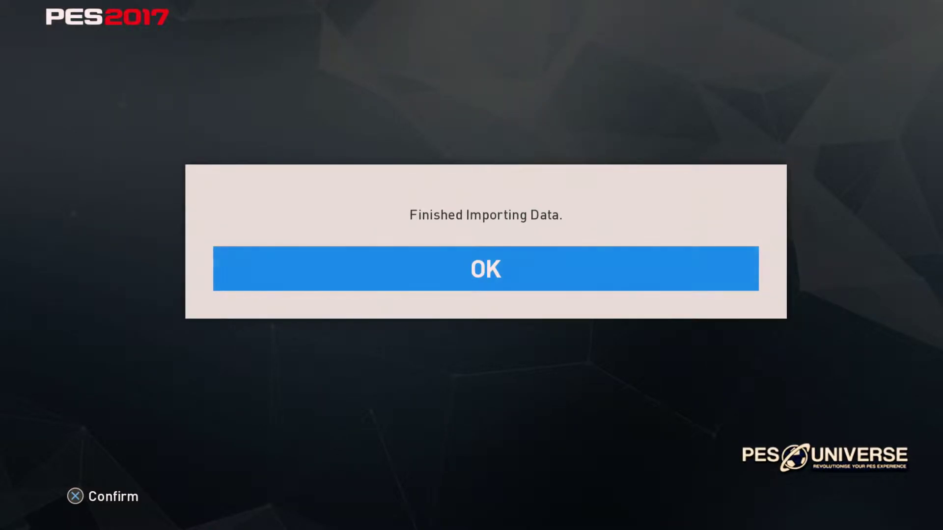
# Acknowledge the finished import and open the English League team list in team editing.
pyautogui.press('Return')
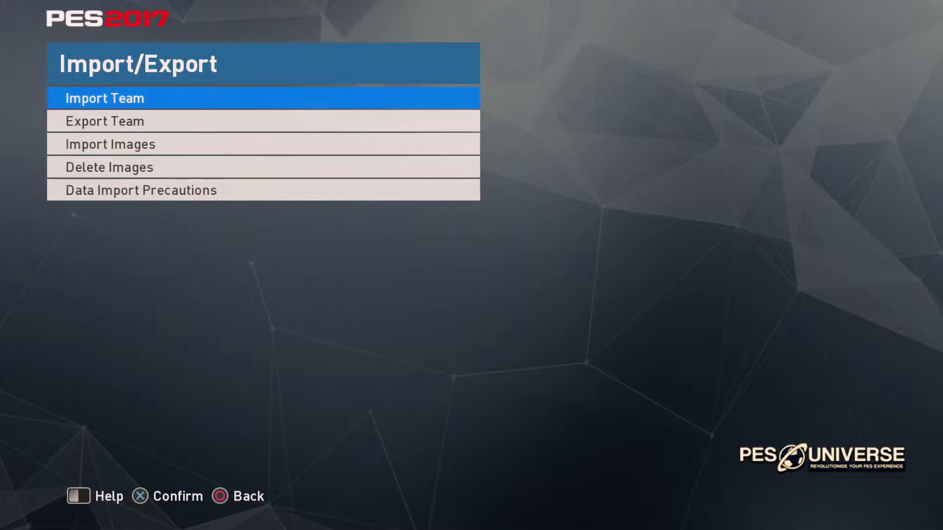
pyautogui.press('Escape')
pyautogui.press('Escape')
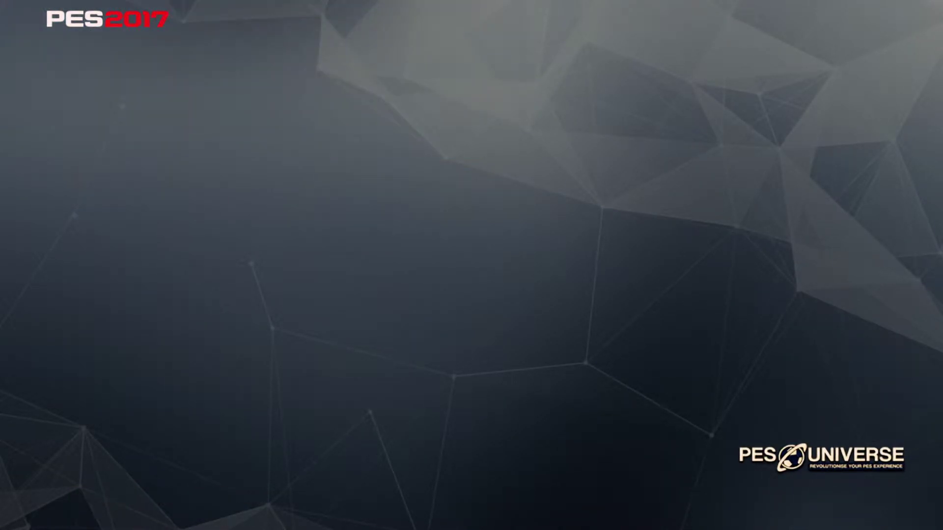
pyautogui.press('Up')
pyautogui.press('Up')
pyautogui.press('Up')
pyautogui.press('Up')
pyautogui.press('Up')
pyautogui.press('Up')
pyautogui.press('Return')
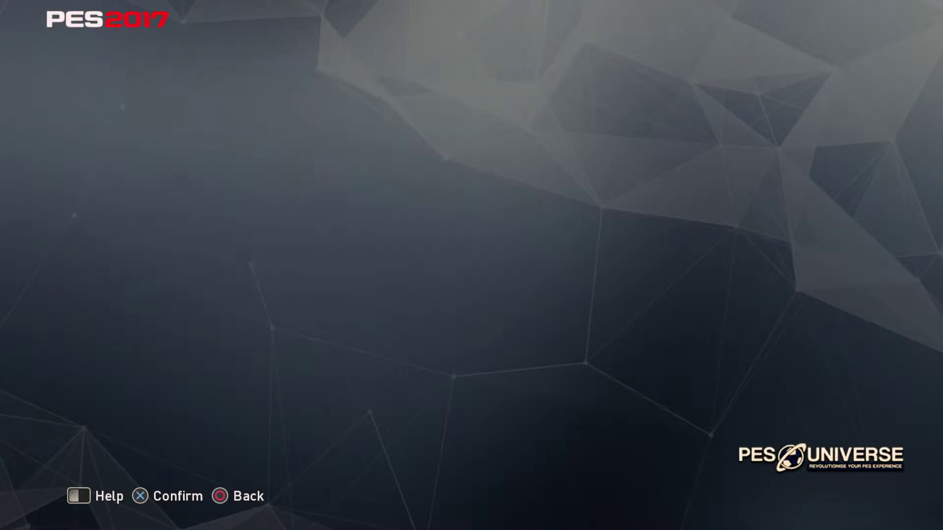
pyautogui.press('Return')
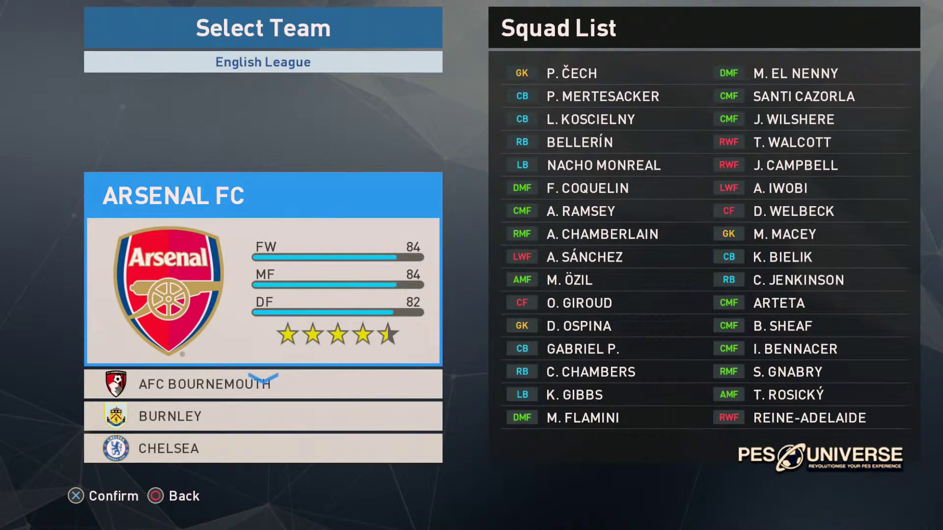
# Check the English League clubs' real names and emblems, then open Manchester United.
pyautogui.press('Down')
pyautogui.press('Down')
pyautogui.press('Down')
pyautogui.press('Down')
pyautogui.press('Down')
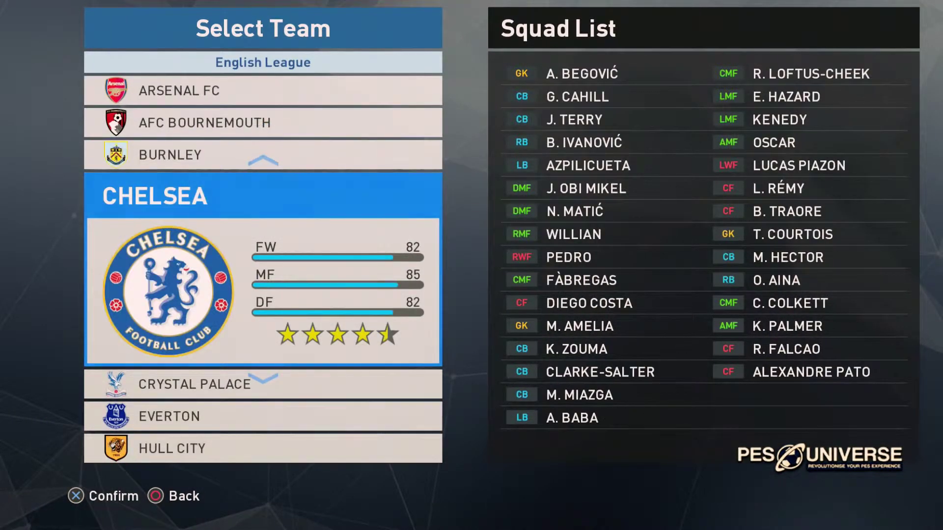
pyautogui.press('Down')
pyautogui.press('Down')
pyautogui.press('Down')
pyautogui.press('Down')
pyautogui.press('Down')
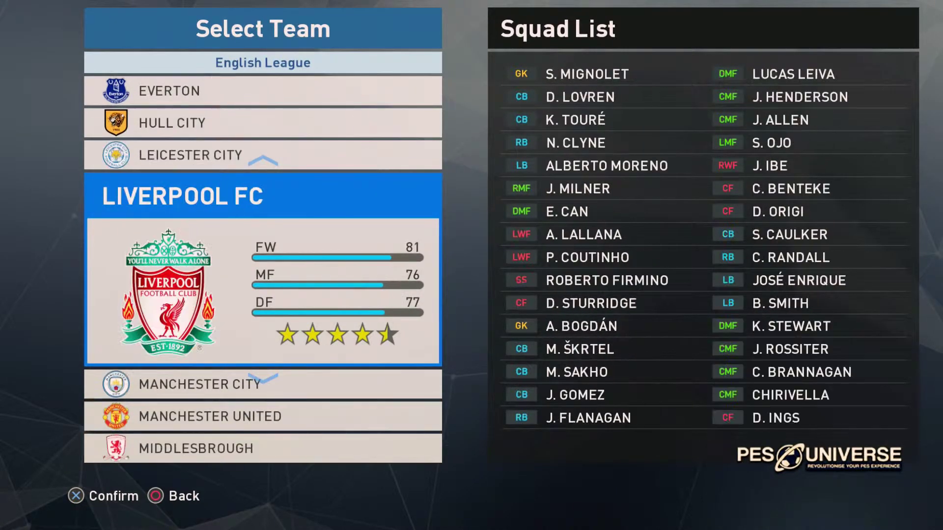
pyautogui.press('Down')
pyautogui.press('Down')
pyautogui.press('Down')
pyautogui.press('Down')
pyautogui.press('Down')
pyautogui.press('Down')
pyautogui.press('Down')
pyautogui.press('Down')
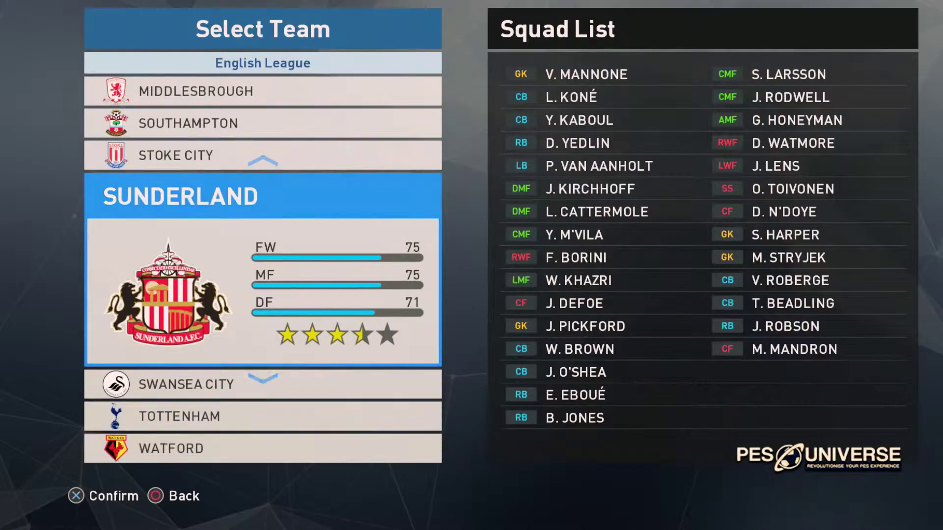
pyautogui.press('Down')
pyautogui.press('Up')
pyautogui.press('Up')
pyautogui.press('Up')
pyautogui.press('Up')
pyautogui.press('Up')
pyautogui.press('Up')
pyautogui.press('Up')
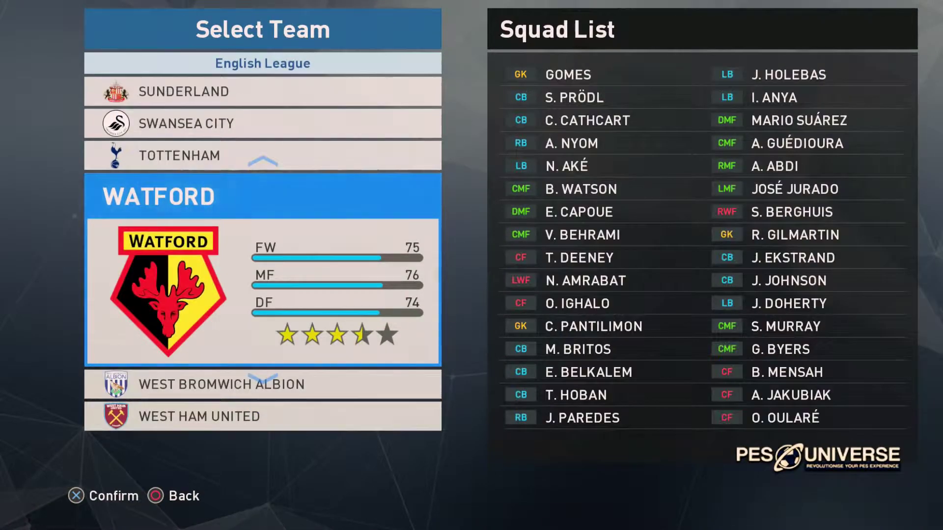
pyautogui.press('Up')
pyautogui.press('Up')
pyautogui.press('Return')
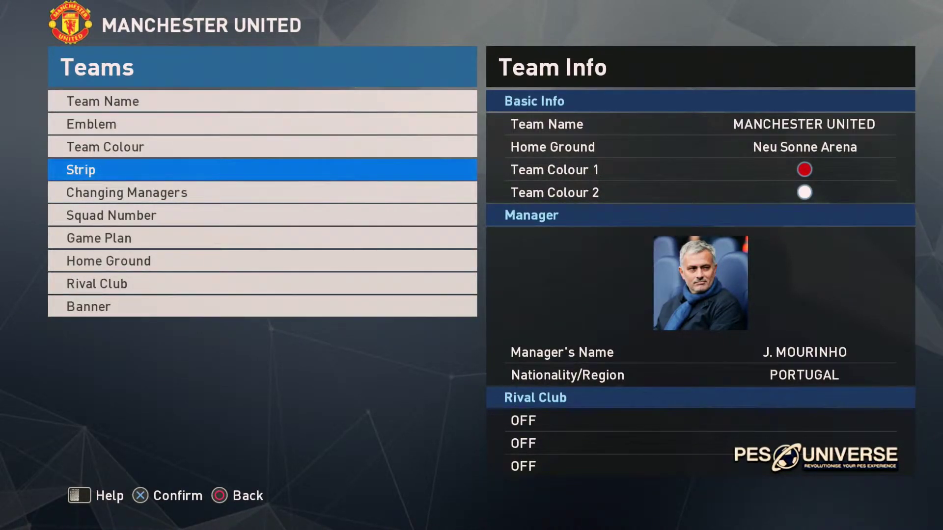
# Inspect Manchester United's red home and blue away outfield kits under Strip.
pyautogui.press('Return')
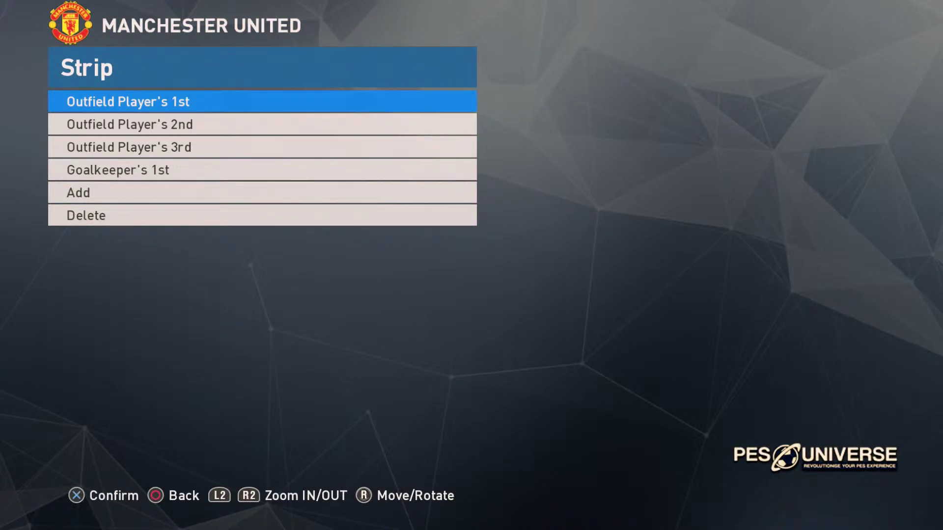
pyautogui.press('Return')
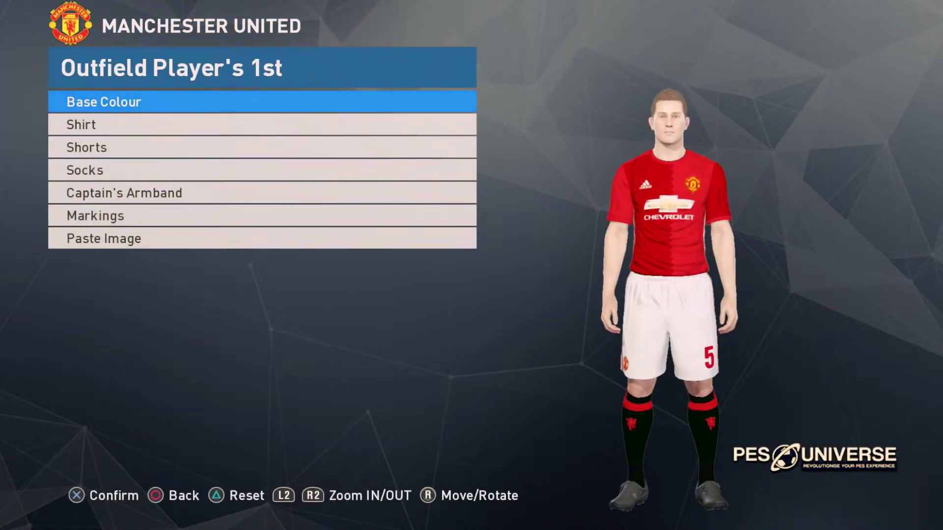
pyautogui.press('pagedown')
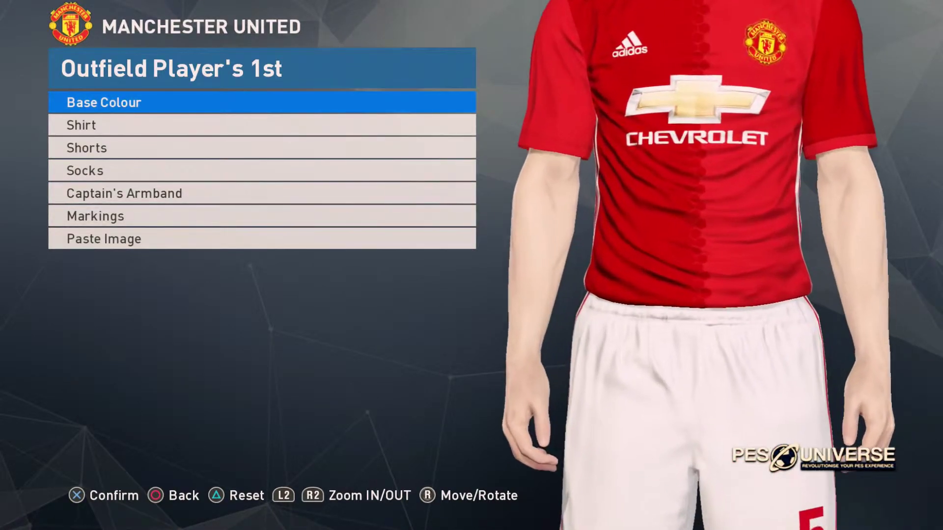
pyautogui.press('Up')
pyautogui.press('Up')
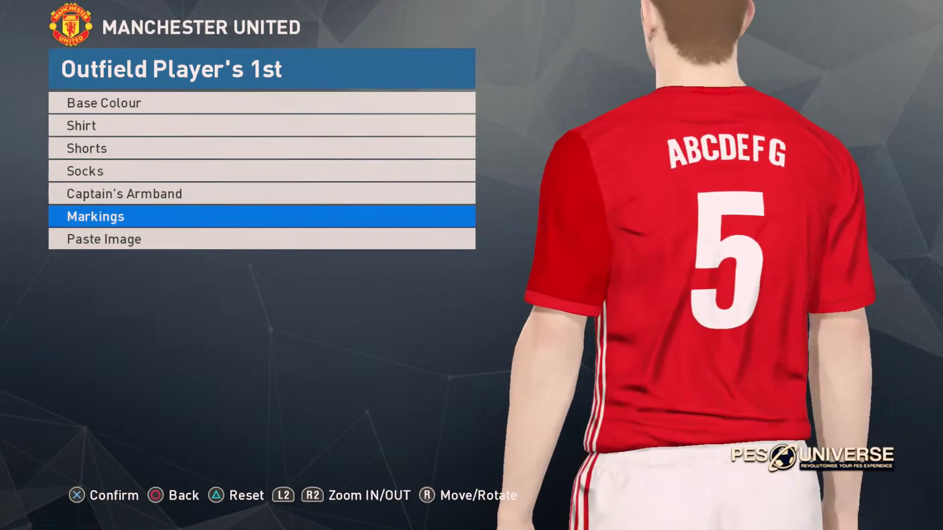
pyautogui.press('Up')
pyautogui.press('Up')
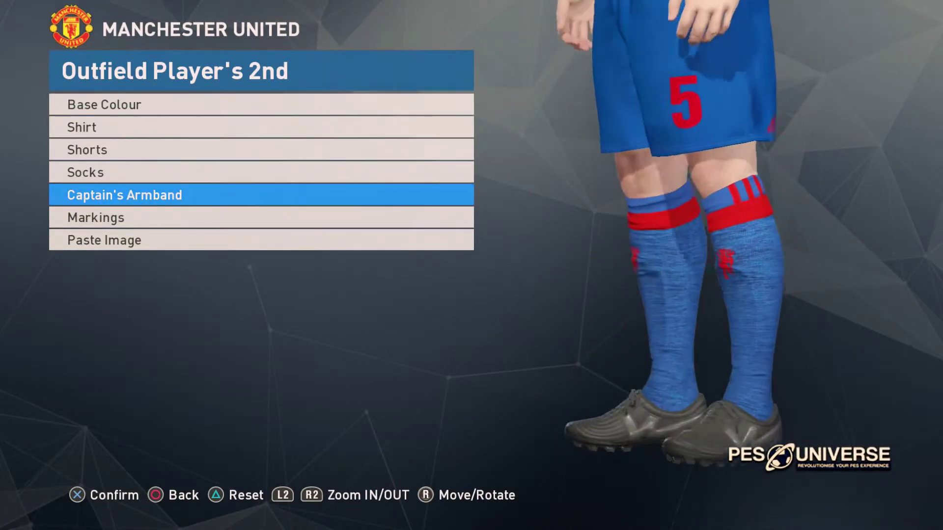
pyautogui.press('Up')
pyautogui.press('Up')
pyautogui.press('Up')
pyautogui.press('Up')
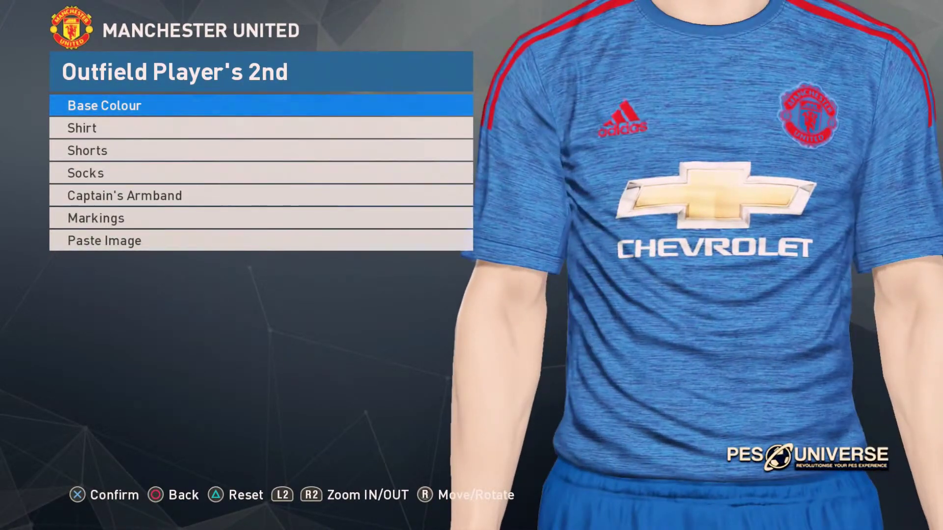
pyautogui.press('Escape')
# Inspect the black goalkeeper kit, then return to the club's edit screen.
pyautogui.press('Down')
pyautogui.press('Down')
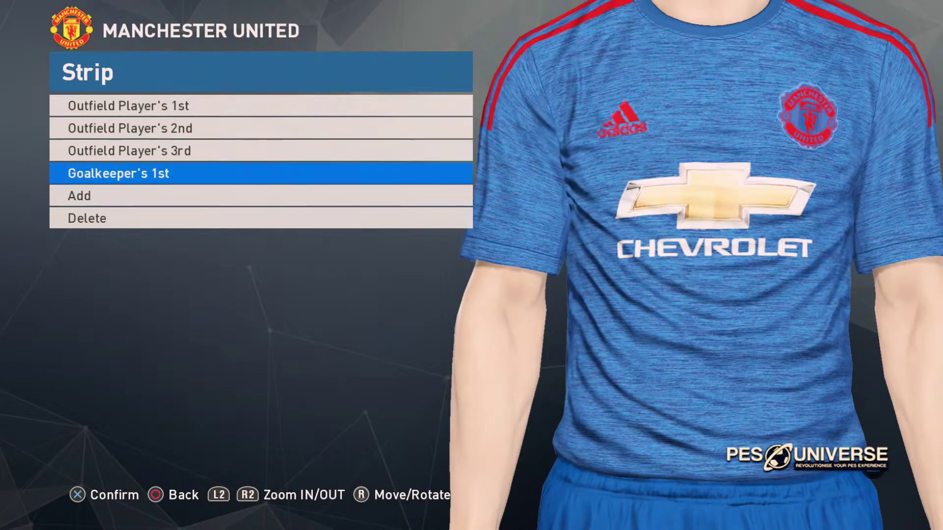
pyautogui.press('Return')
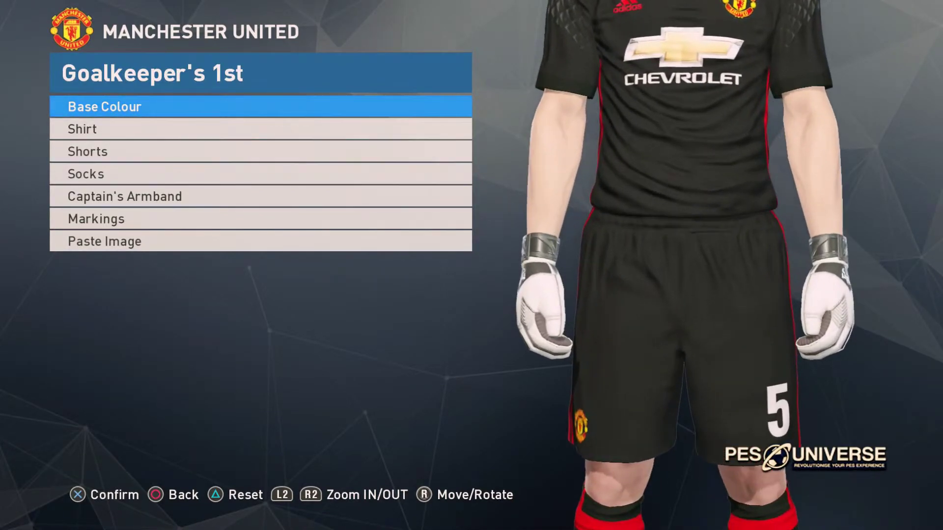
pyautogui.press('Up')
pyautogui.press('Up')
pyautogui.press('Up')
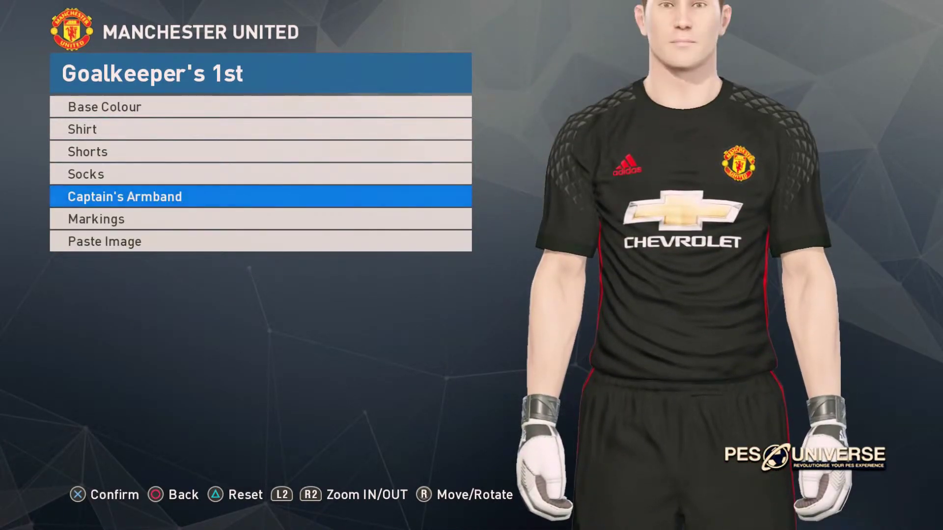
pyautogui.press('Up')
pyautogui.press('Up')
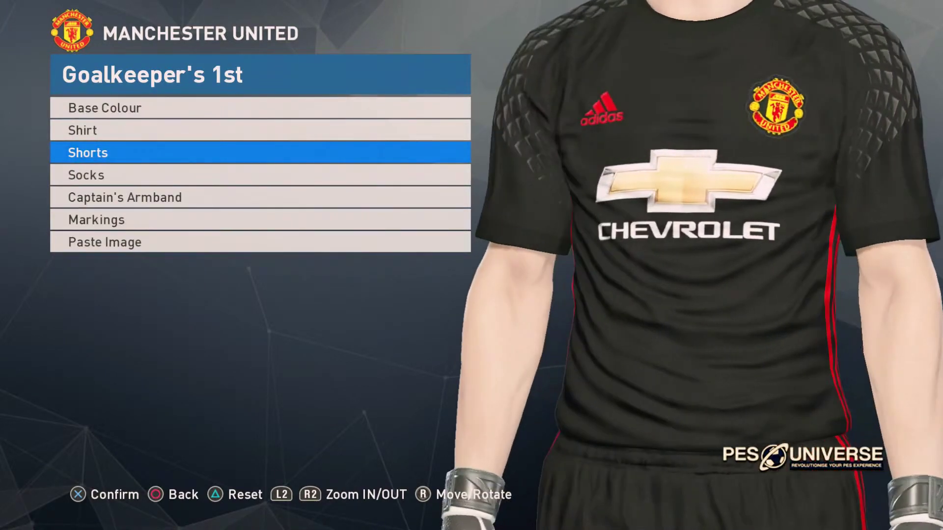
pyautogui.press('e')
pyautogui.press('Escape')
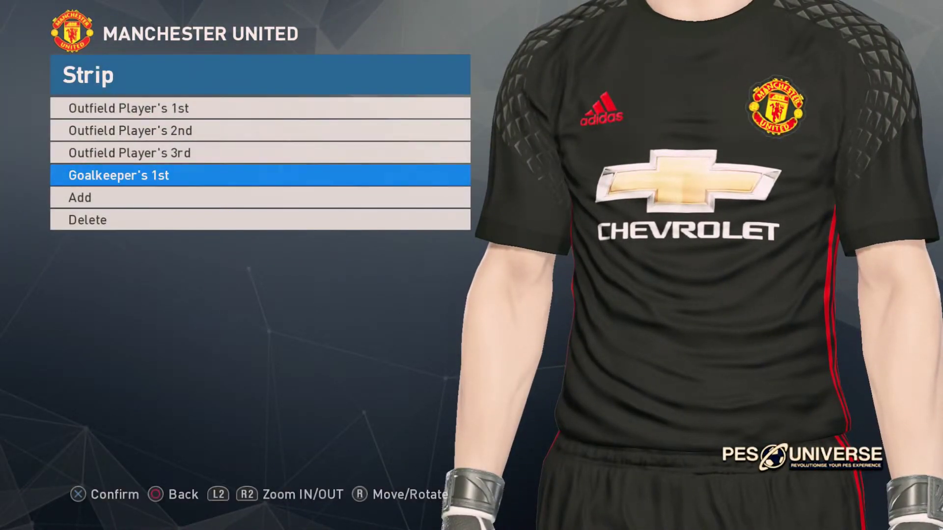
pyautogui.press('Escape')
pyautogui.press('Escape')
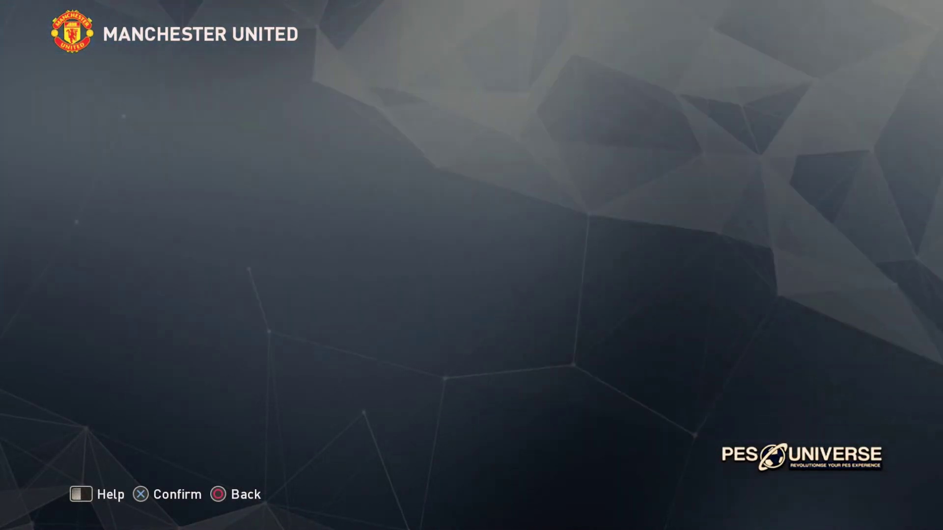
# Select Manchester City and zoom in on its sky-blue Etihad Airways first outfield kit.
pyautogui.press('Up')
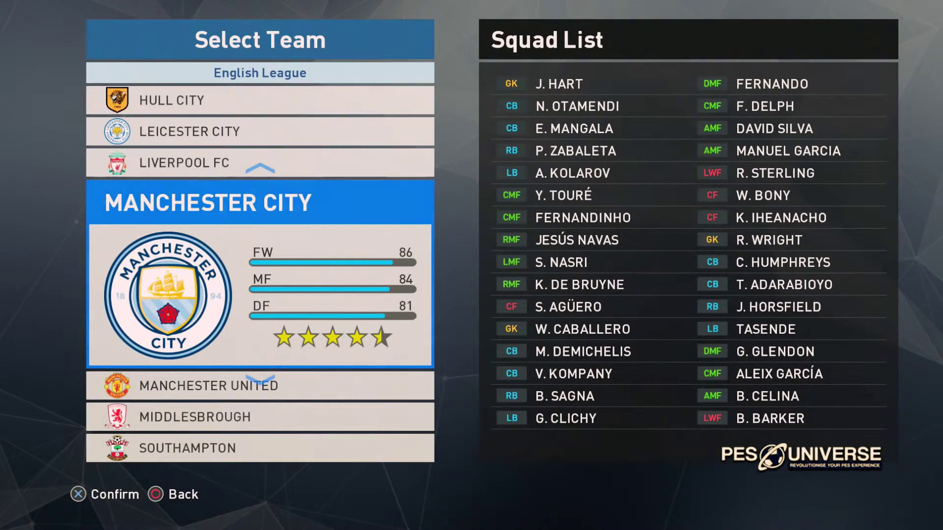
pyautogui.press('Return')
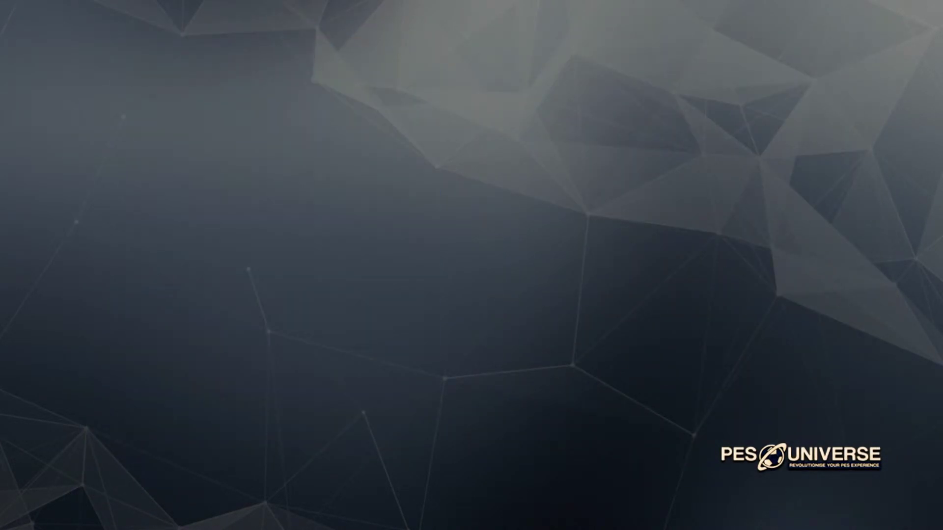
pyautogui.press('Down')
pyautogui.press('Down')
pyautogui.press('Down')
pyautogui.press('Down')
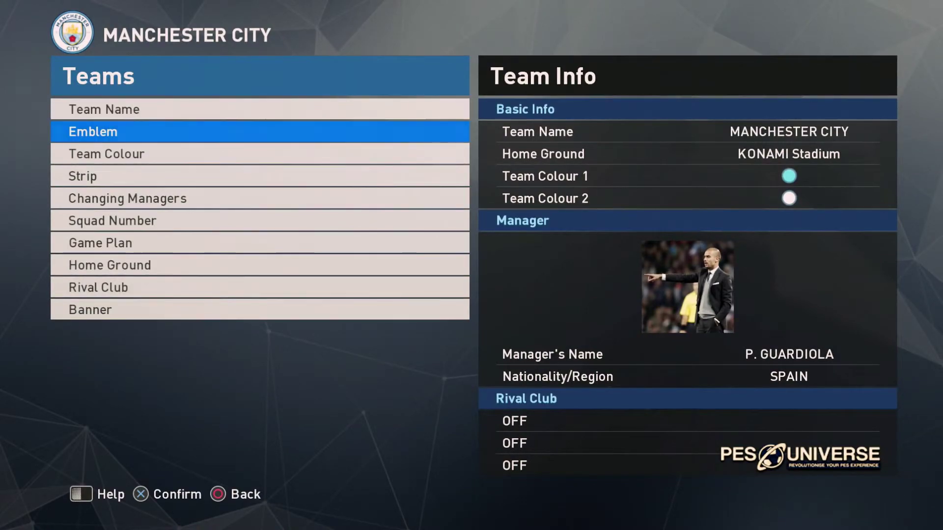
pyautogui.press('Up')
pyautogui.press('Up')
pyautogui.press('Down')
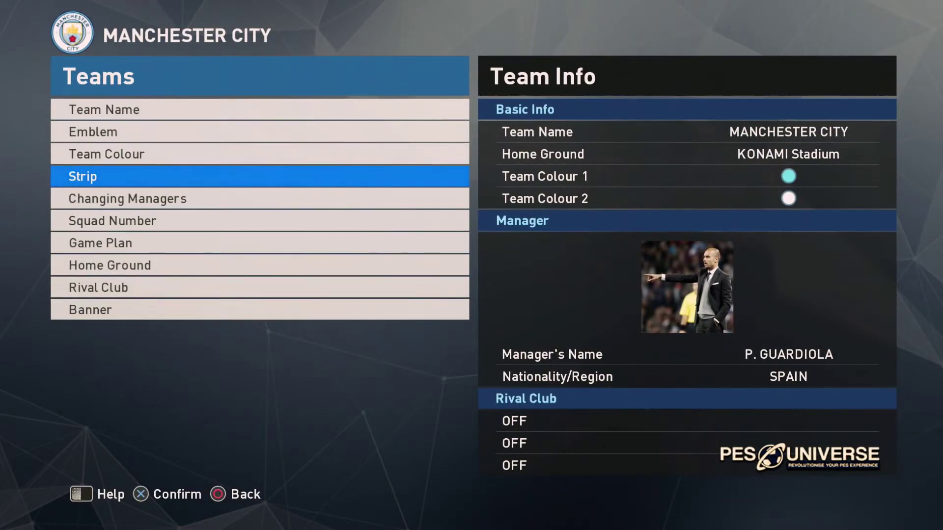
pyautogui.press('Return')
pyautogui.press('Return')
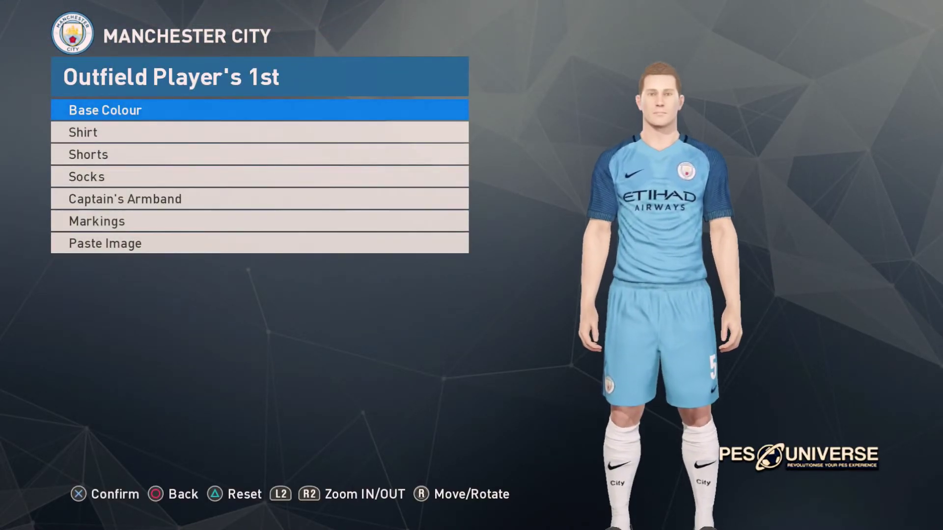
pyautogui.press('Up')
pyautogui.press('Up')
pyautogui.press('Up')
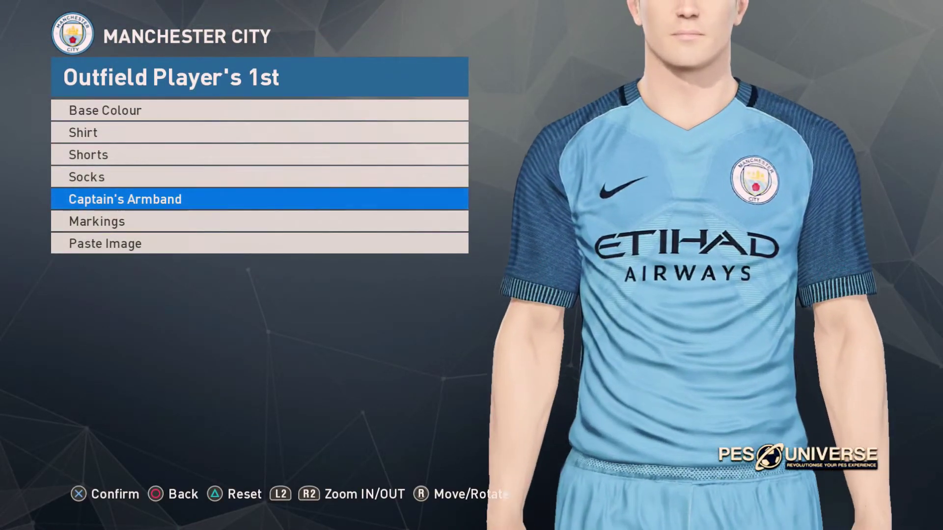